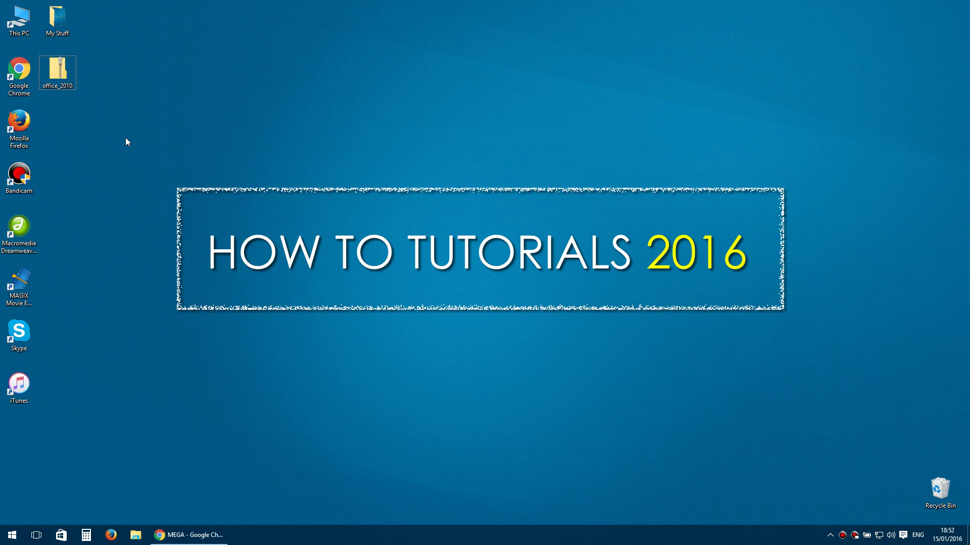
# Step: Select the office_2010 archive on the desktop
pyautogui.moveTo(126, 137); pyautogui.dragTo(341, 349)
pyautogui.click(59, 85)
# Step: Start the slower browser download of office_2010.zip, pause it at 7%, and return to the desktop
pyautogui.click(204, 535)
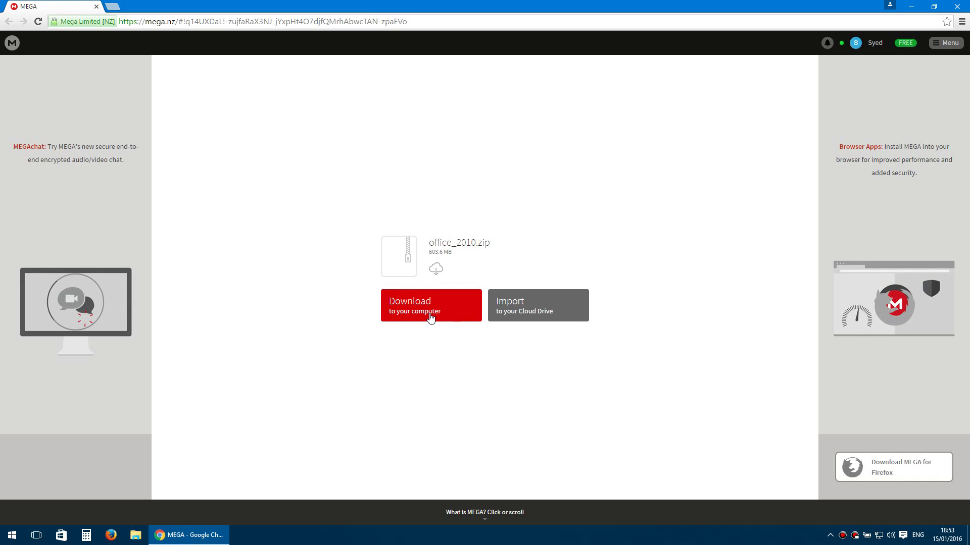
pyautogui.click(401, 315)
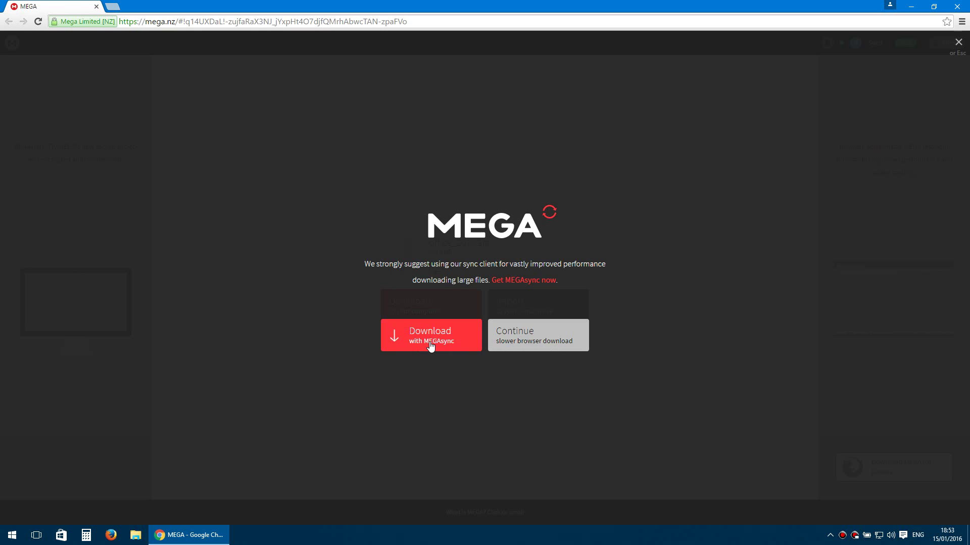
pyautogui.click(514, 347)
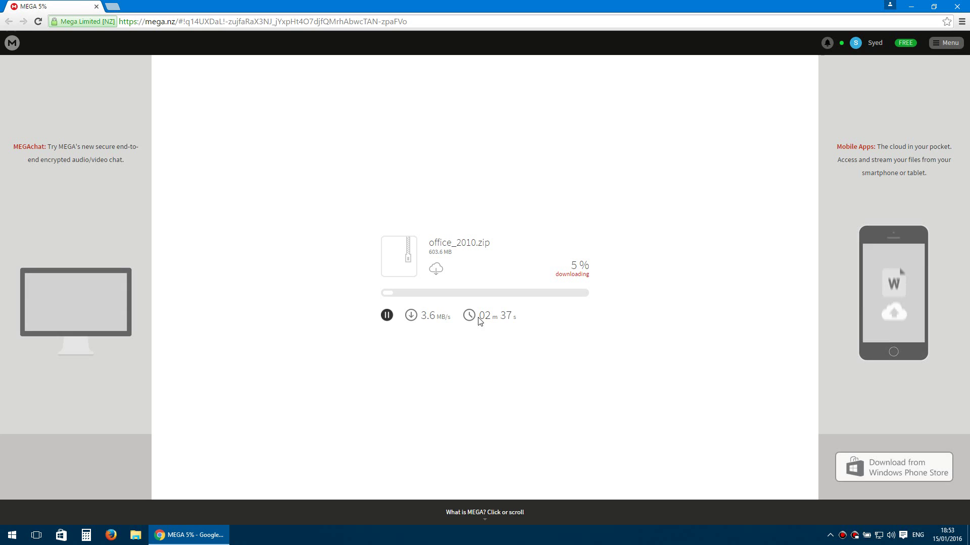
pyautogui.click(386, 316)
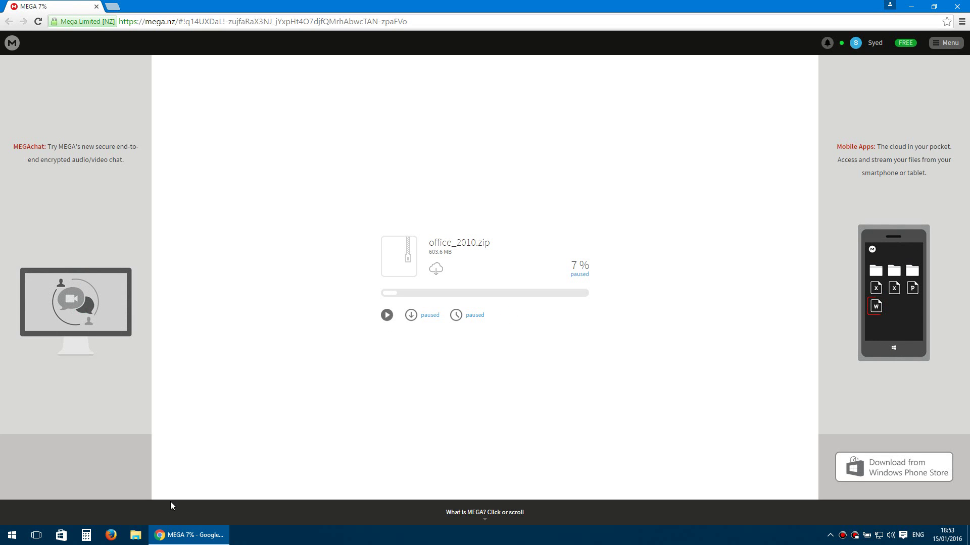
pyautogui.press('super+d')
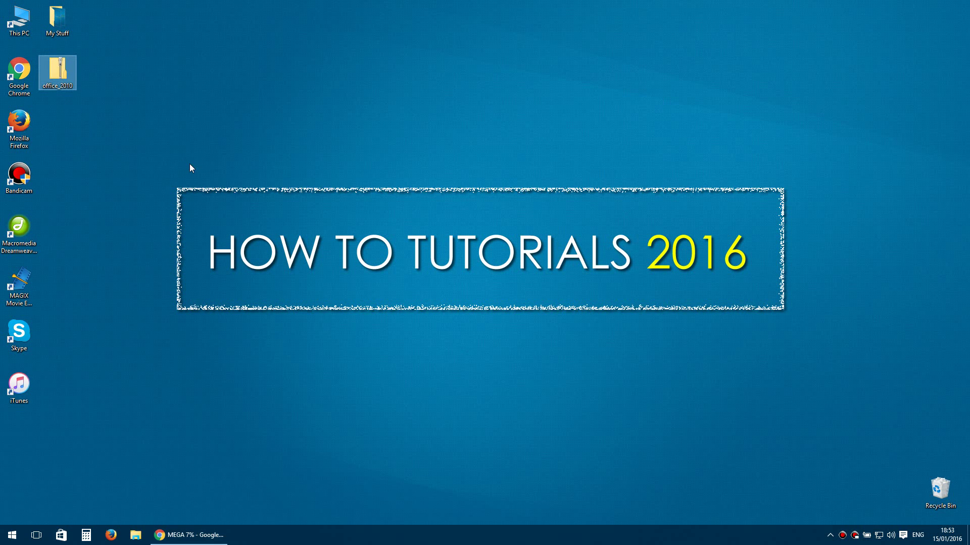
# Step: Extract office_2010.zip into an office_2010 folder on the desktop via Extract All
pyautogui.click(122, 149)
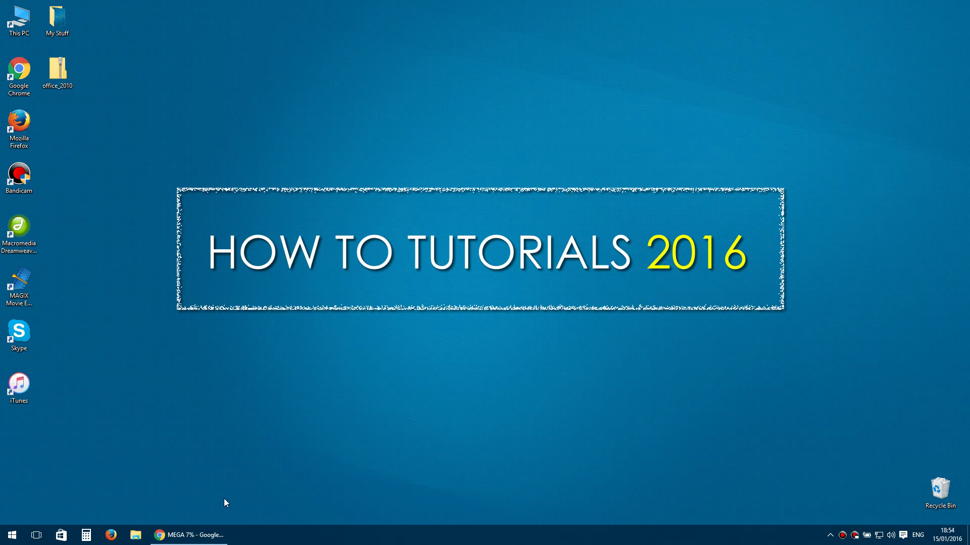
pyautogui.click(55, 84)
pyautogui.rightClick(79, 72)
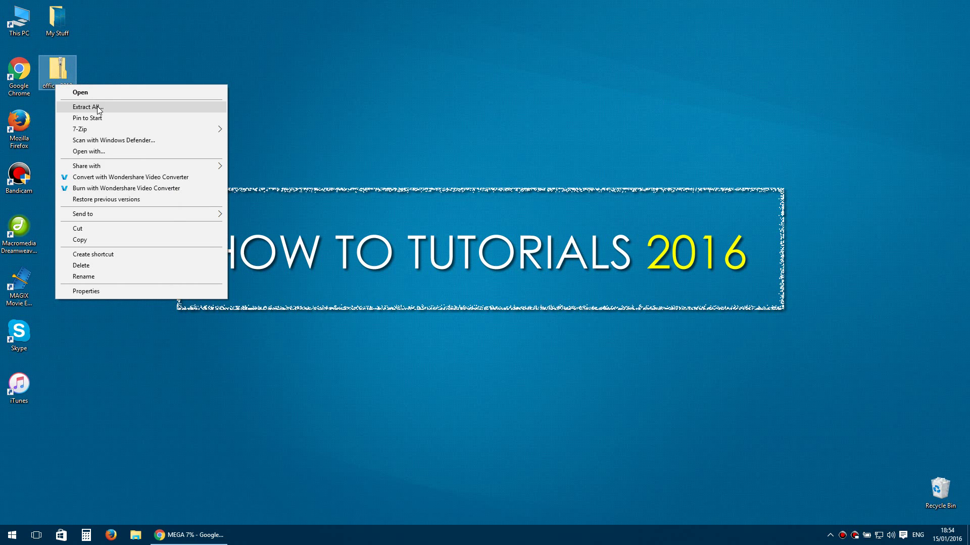
pyautogui.moveTo(79, 129)
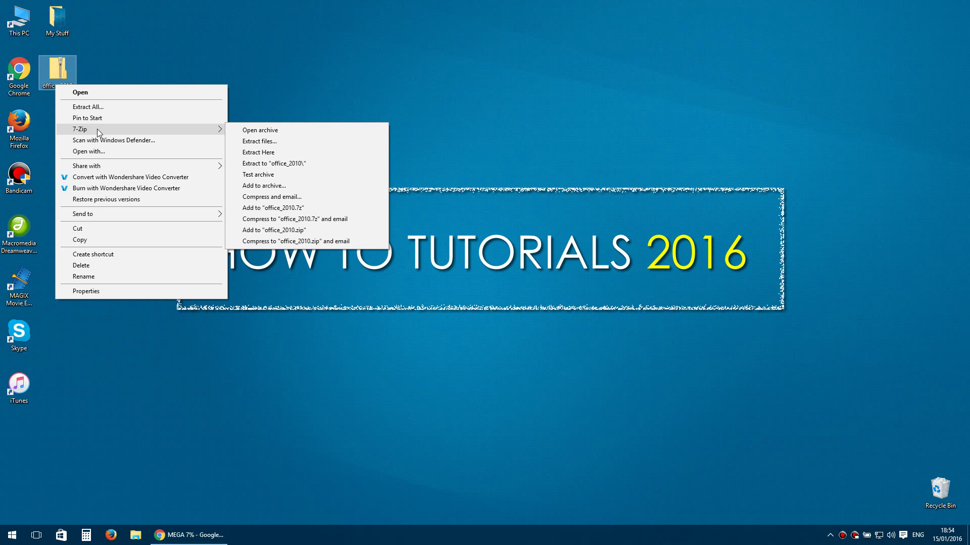
pyautogui.click(102, 79)
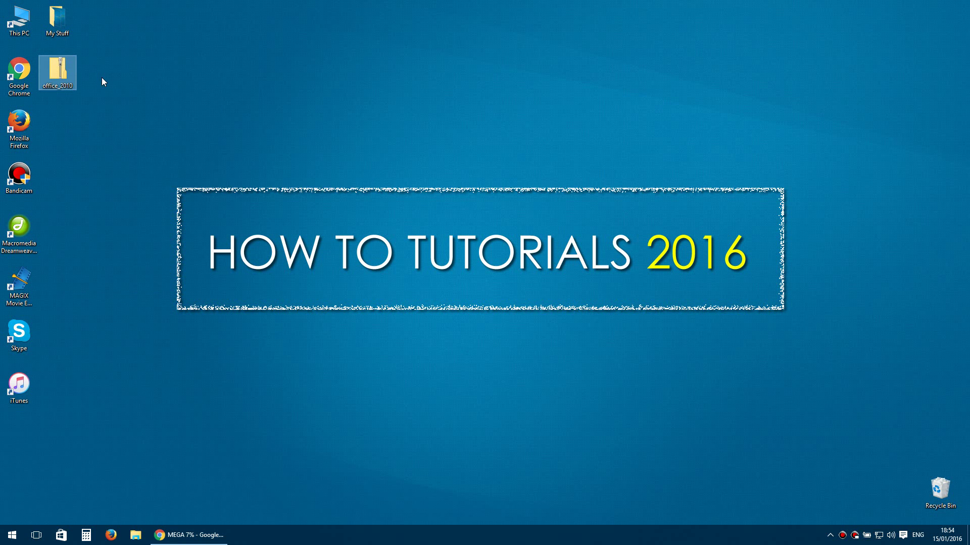
pyautogui.rightClick(59, 84)
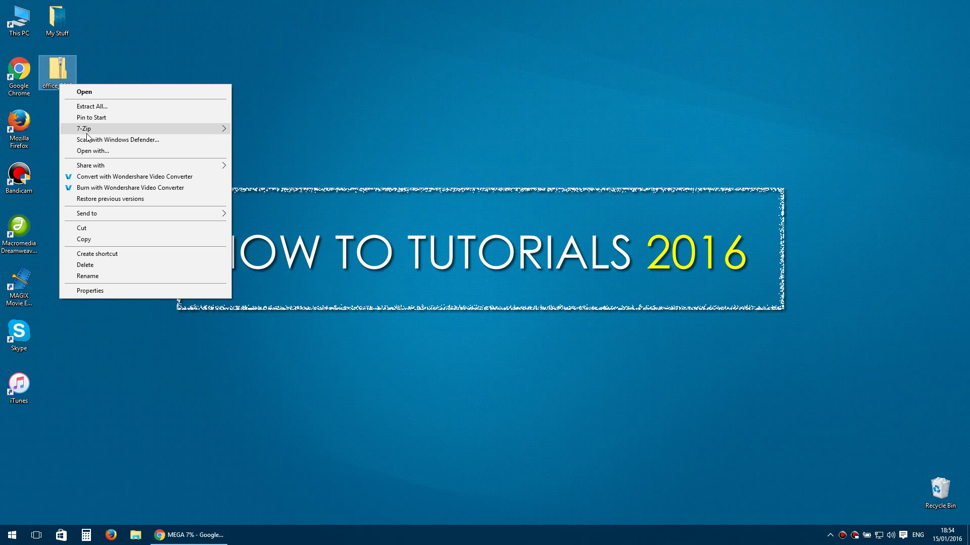
pyautogui.click(129, 108)
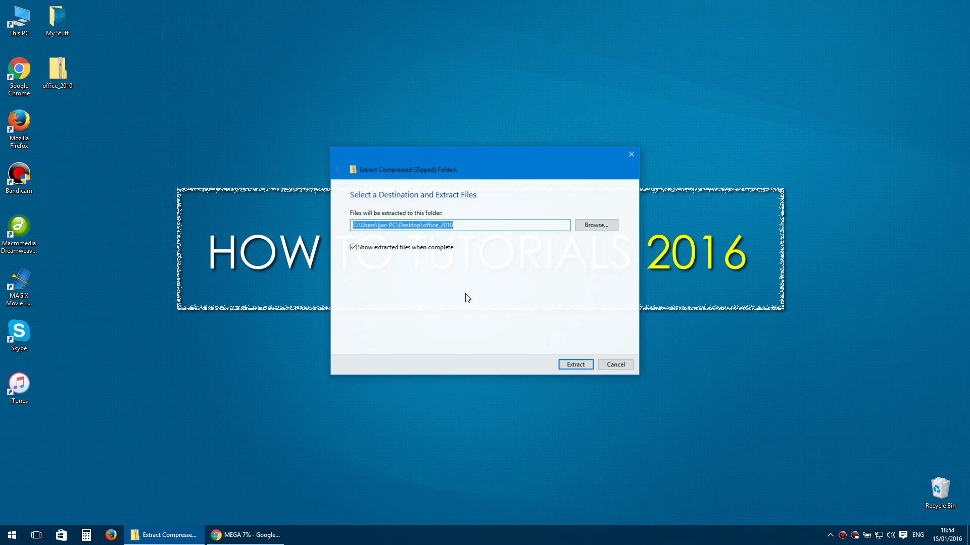
pyautogui.click(577, 365)
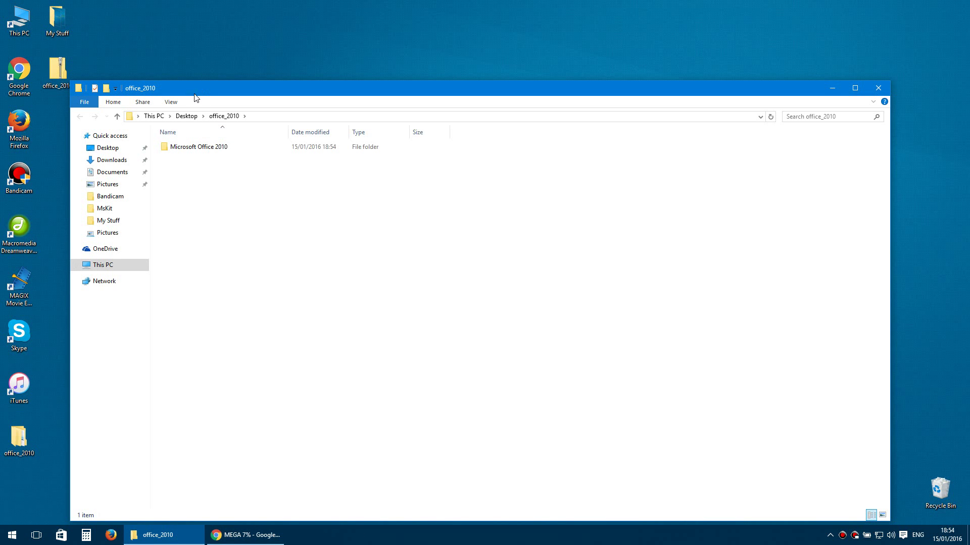
# Step: Enter the Microsoft Office 2010 folder and briefly select the Office 2010 Activator file
pyautogui.moveTo(194, 91); pyautogui.dragTo(189, 29)
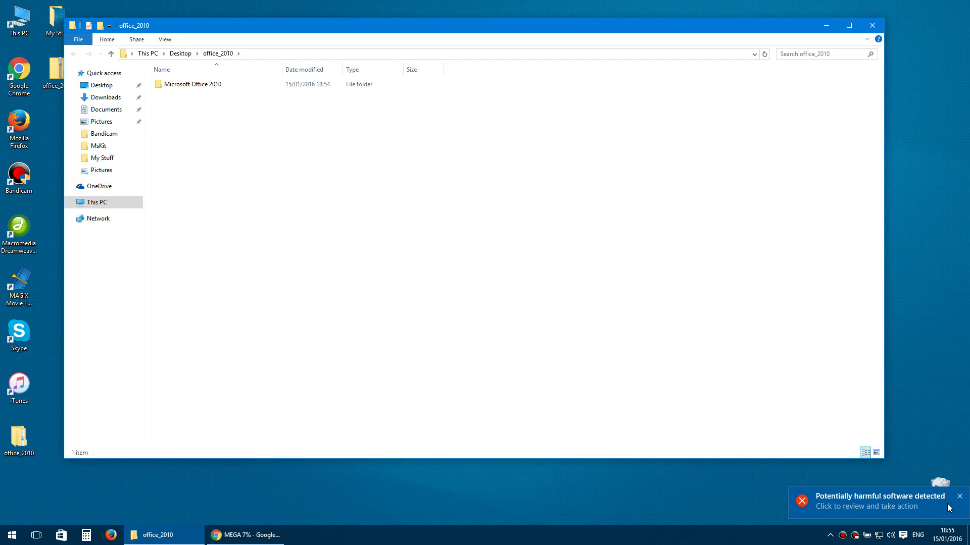
pyautogui.moveTo(879, 501)
pyautogui.doubleClick(181, 83)
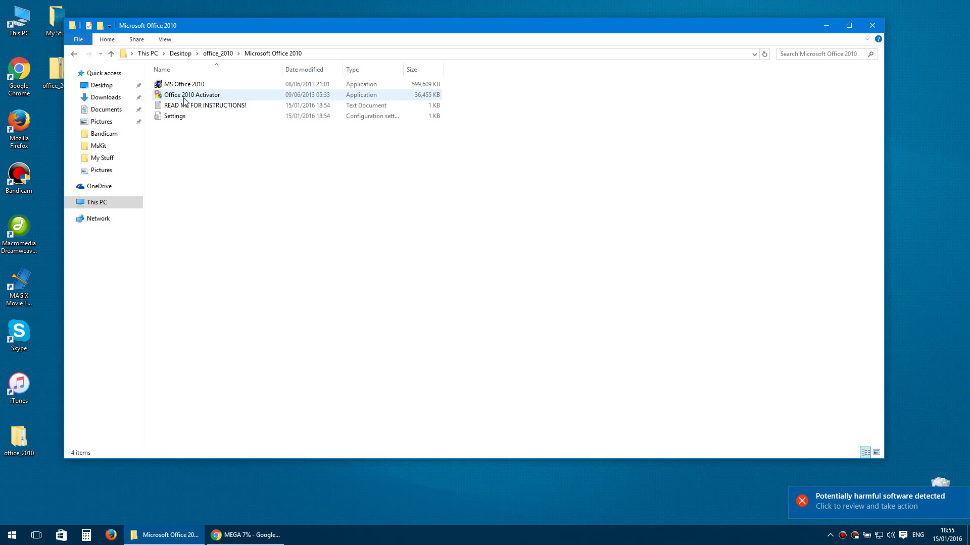
pyautogui.click(185, 100)
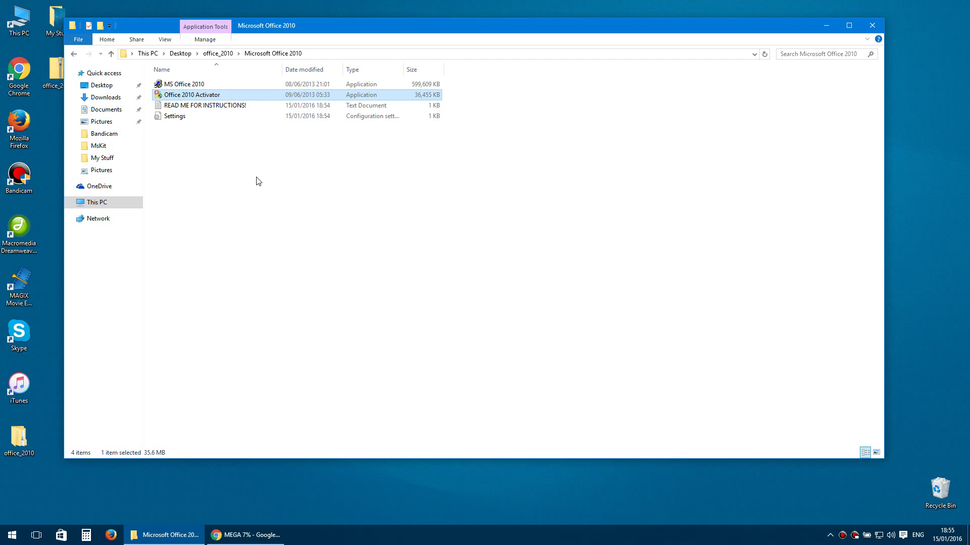
pyautogui.click(232, 130)
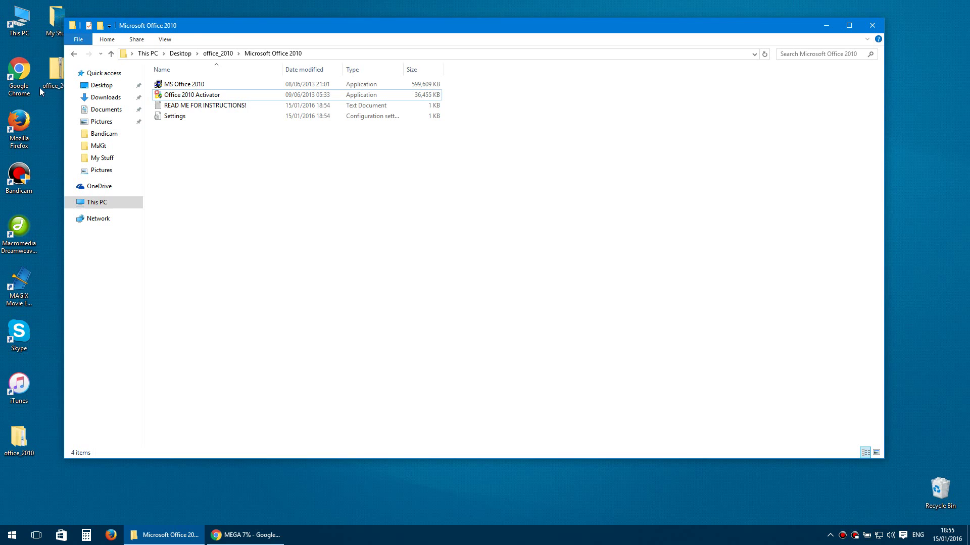
# Step: Launch the MS Office 2010 installer and focus its product key prompt
pyautogui.click(183, 89)
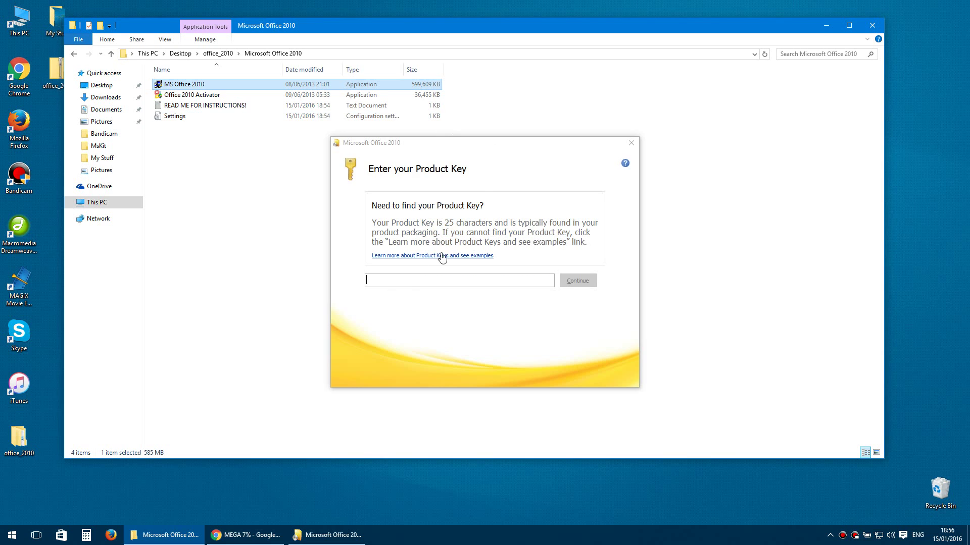
pyautogui.click(400, 166)
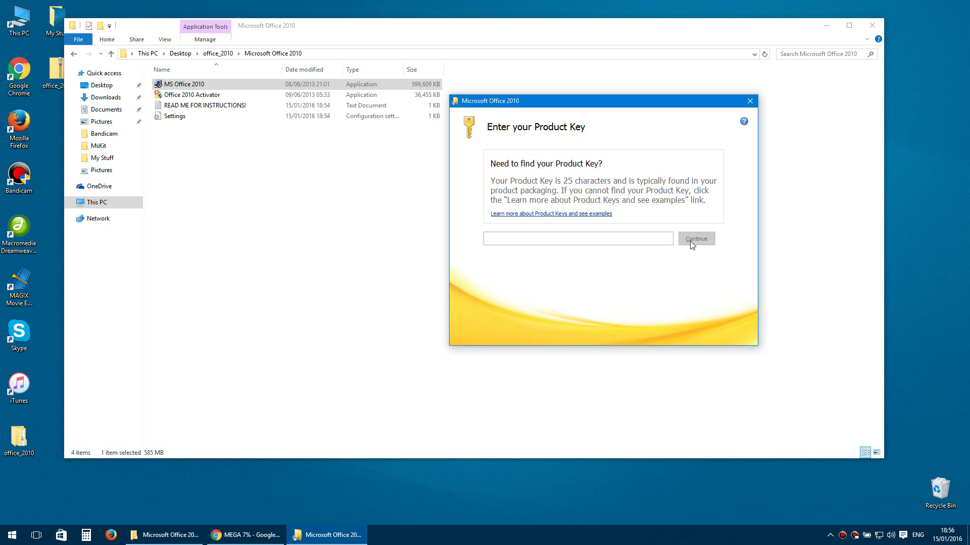
# Step: Copy the serial key from READ ME FOR INSTRUCTIONS! and paste it into the product key field
pyautogui.doubleClick(194, 108)
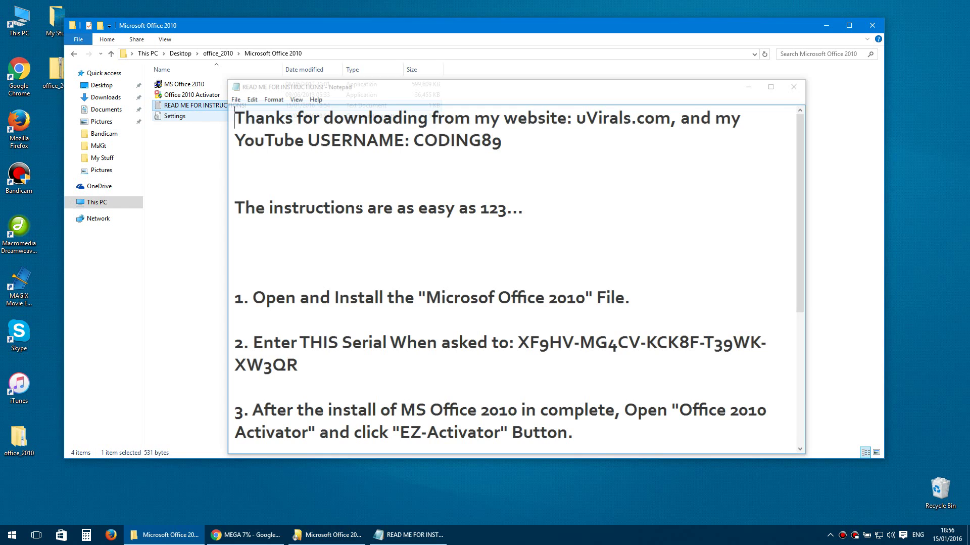
pyautogui.scroll(-2, 515, 281)
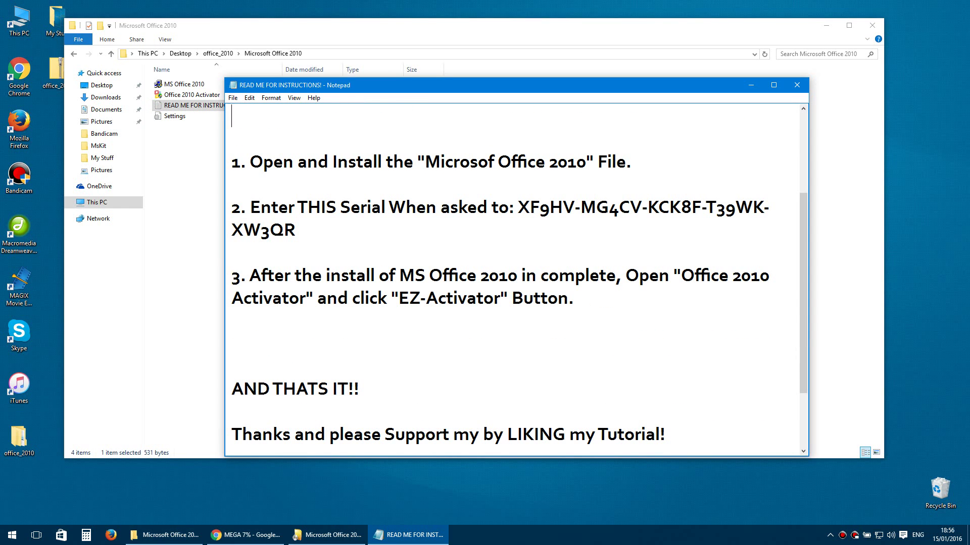
pyautogui.moveTo(517, 207); pyautogui.dragTo(296, 230)
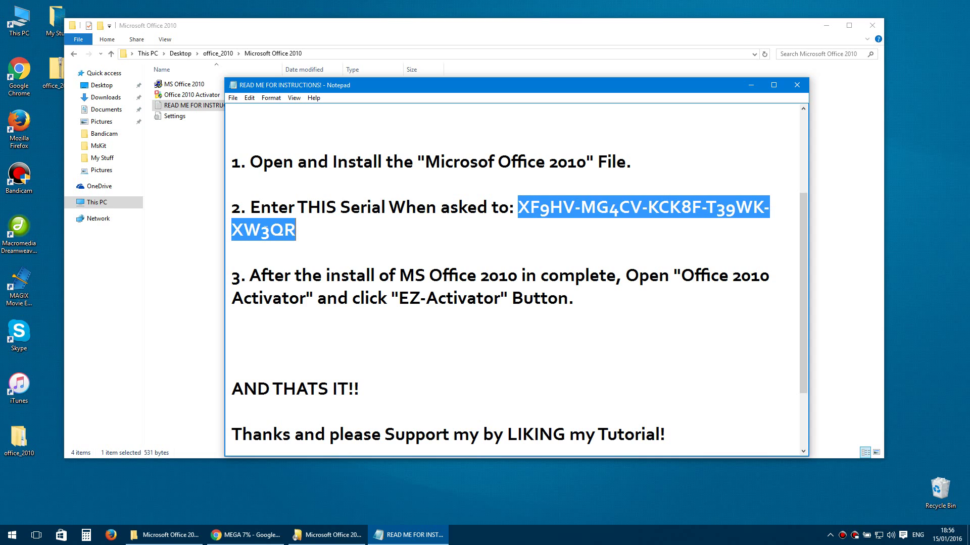
pyautogui.rightClick(264, 228)
pyautogui.click(284, 262)
pyautogui.click(331, 535)
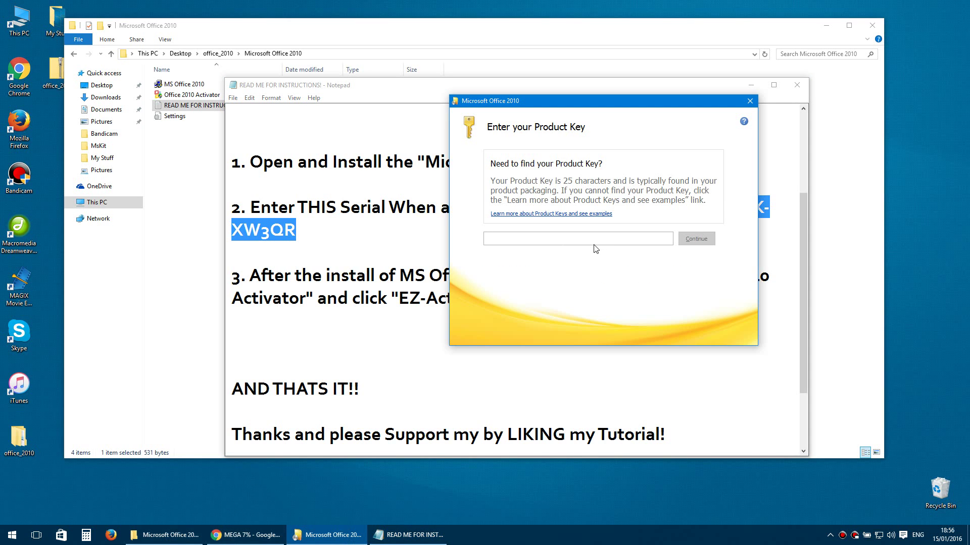
pyautogui.rightClick(532, 241)
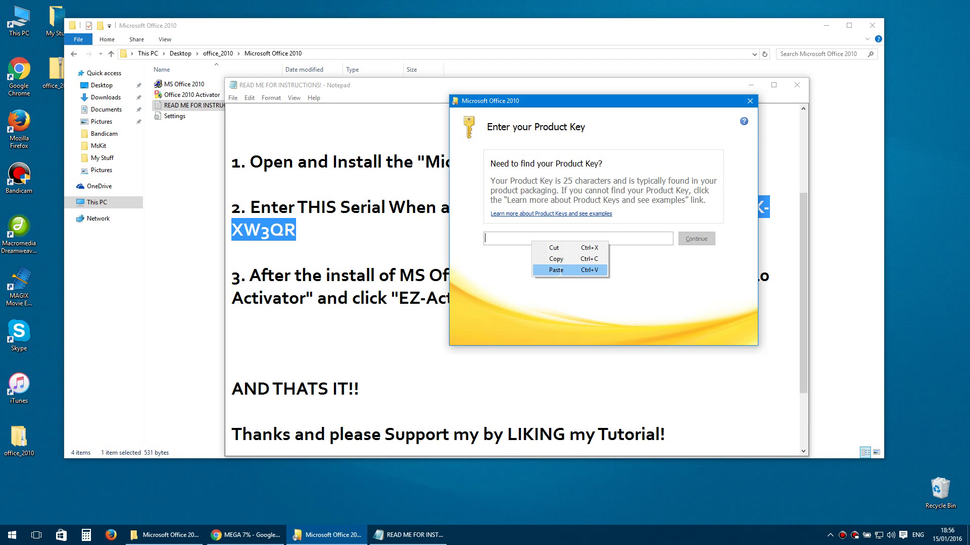
pyautogui.click(556, 270)
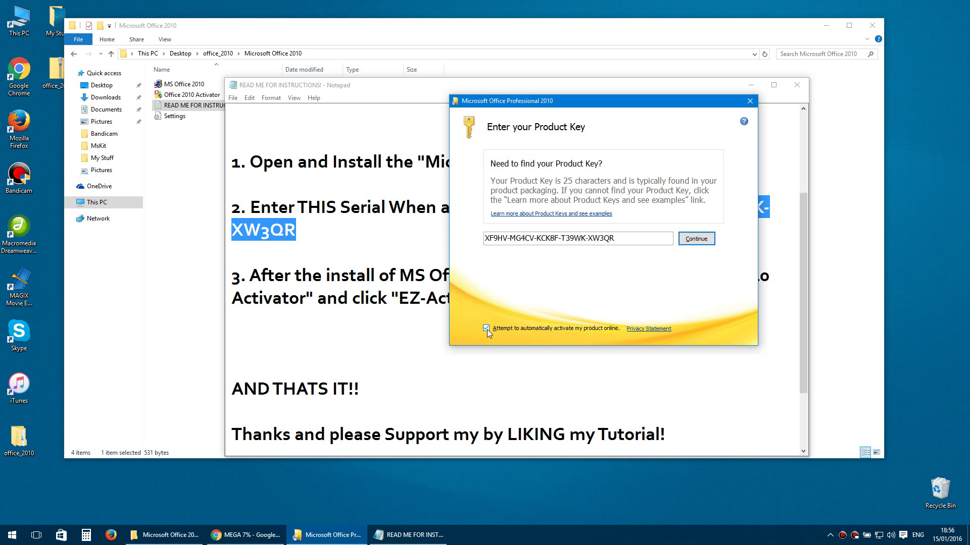
# Step: Submit the key, accept the license terms, start Install Now, and close the Notepad read-me
pyautogui.click(696, 244)
pyautogui.click(693, 242)
pyautogui.click(490, 321)
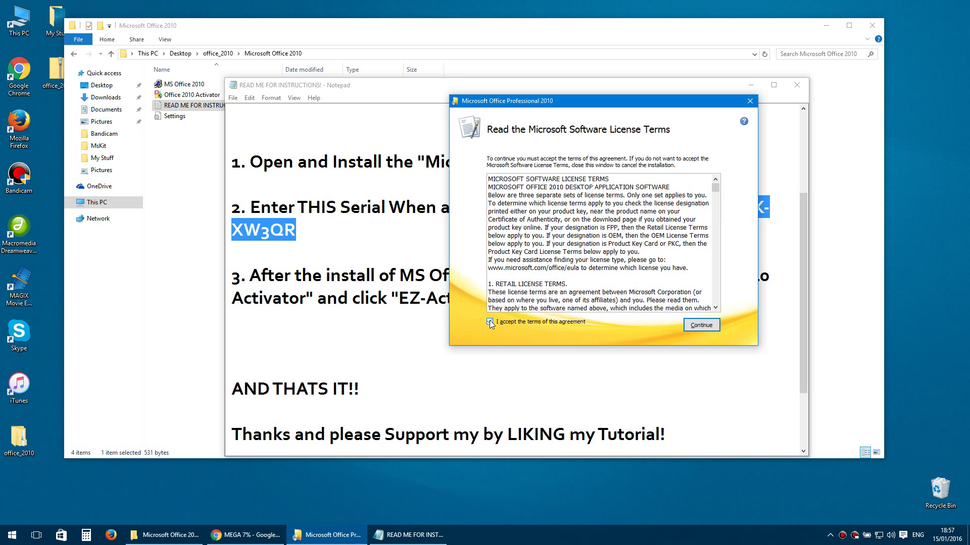
pyautogui.click(700, 326)
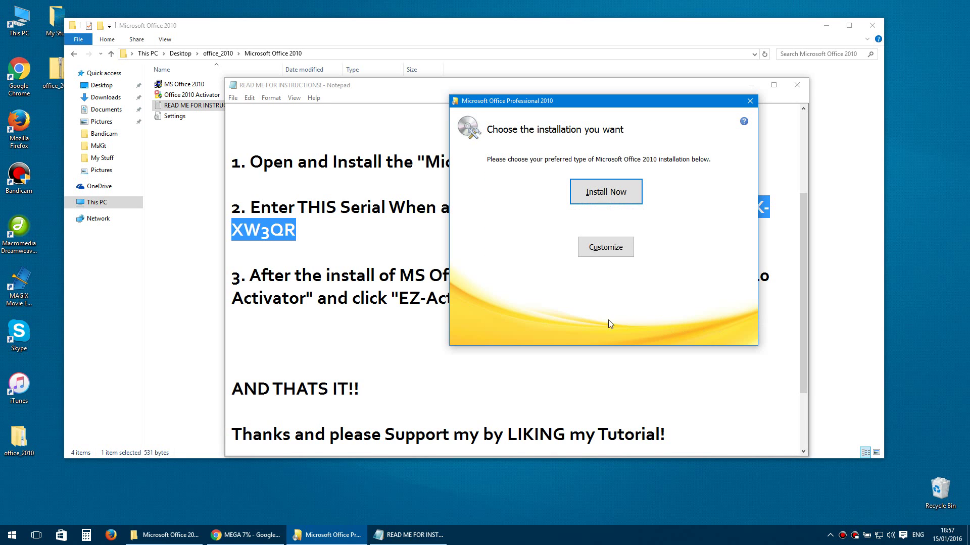
pyautogui.click(604, 195)
pyautogui.click(784, 152)
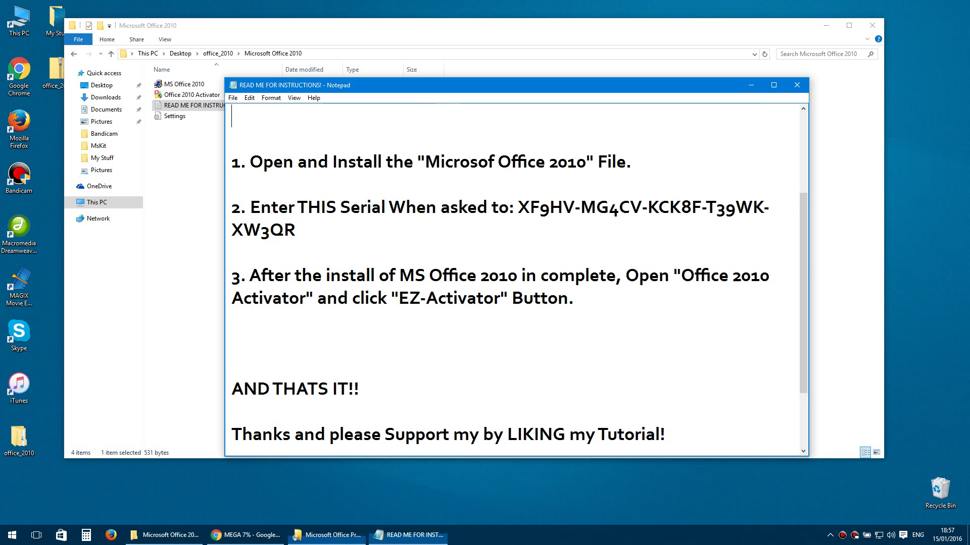
pyautogui.click(795, 87)
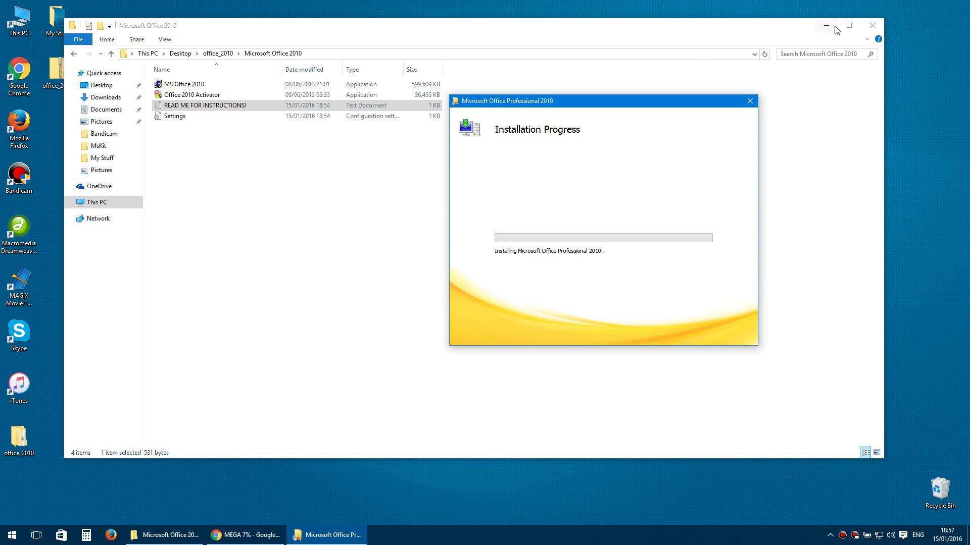
# Step: Let Office Professional 2010 finish installing and close the completion dialog
pyautogui.click(833, 31)
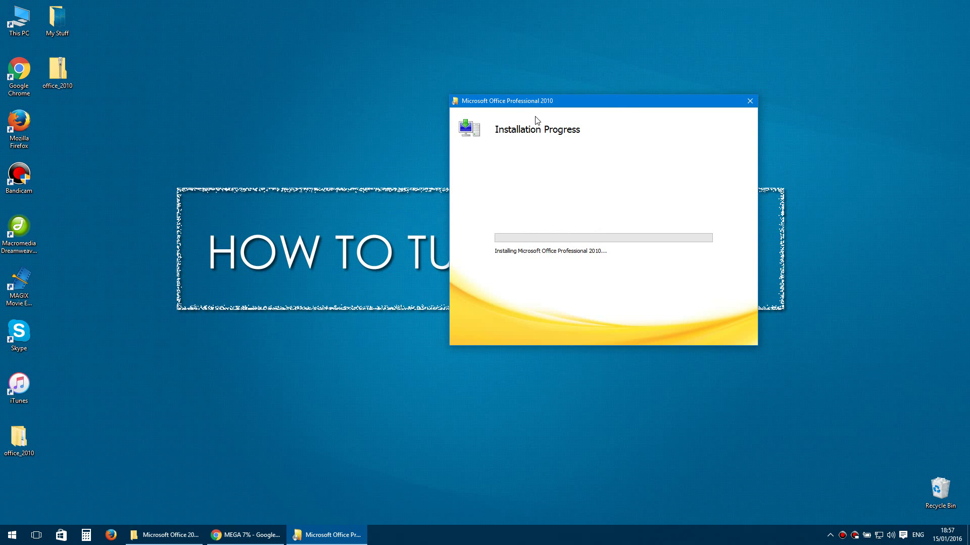
pyautogui.moveTo(531, 98)
pyautogui.mouseDown()
pyautogui.moveTo(685, 4)
pyautogui.moveTo(394, 150)
pyautogui.moveTo(403, 136)
pyautogui.mouseUp()
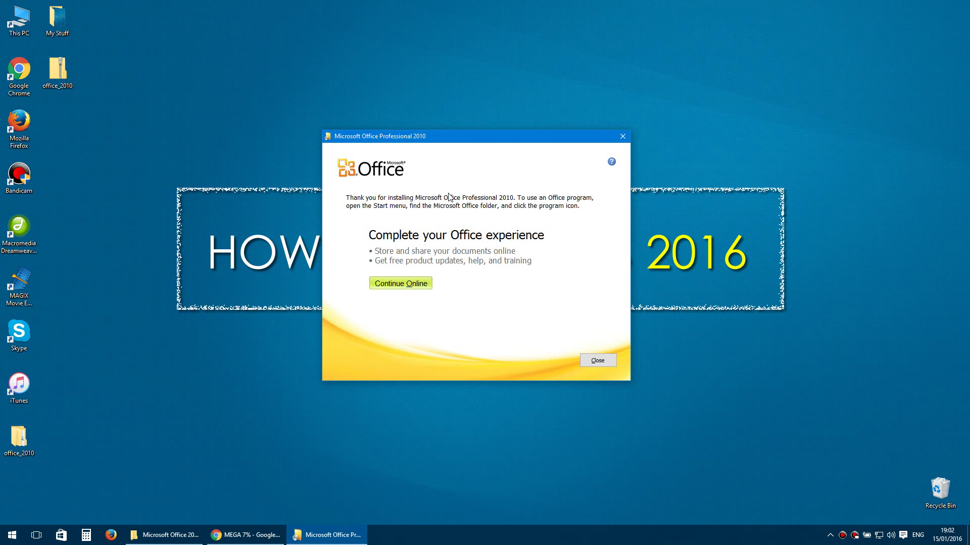
pyautogui.moveTo(391, 137); pyautogui.dragTo(383, 75)
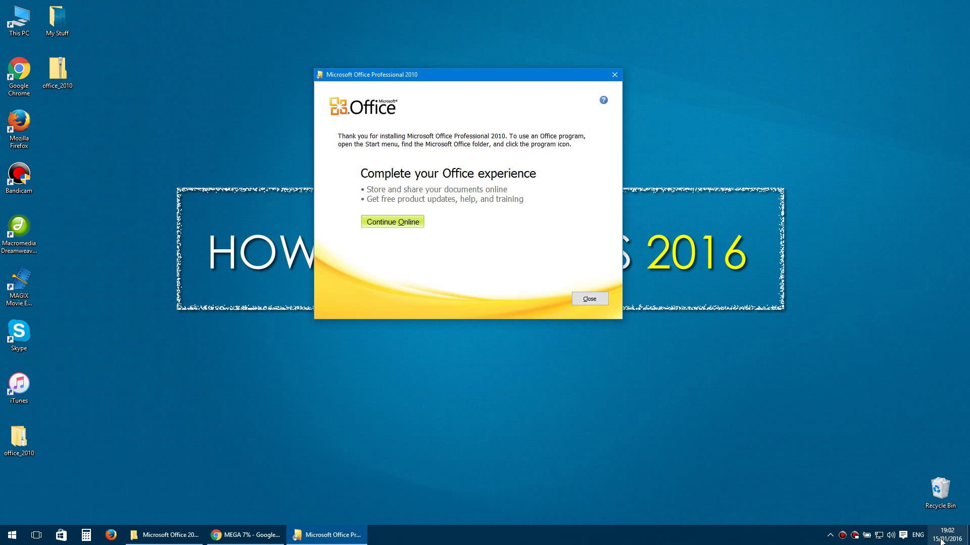
pyautogui.click(589, 300)
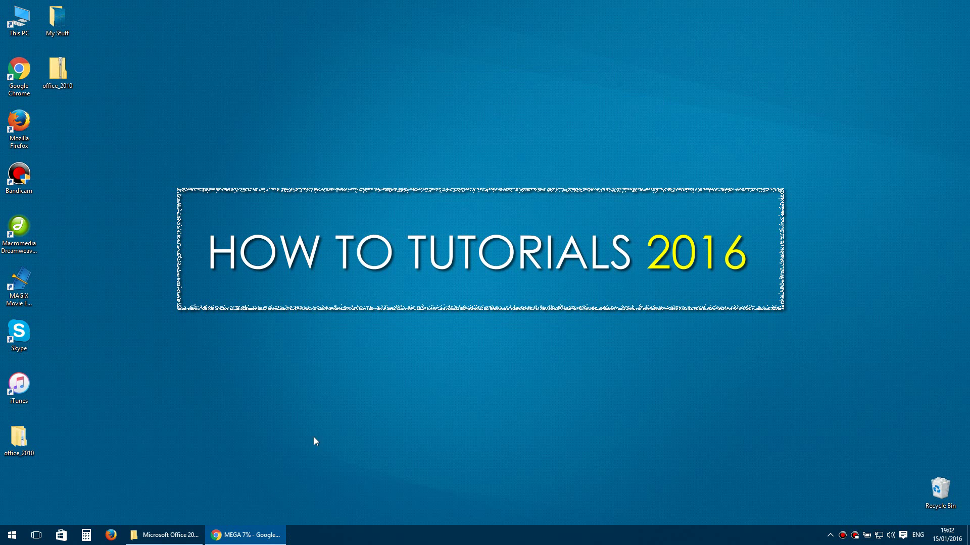
# Step: Run the Office 2010 Activator as administrator from the Microsoft Office 2010 folder
pyautogui.click(165, 535)
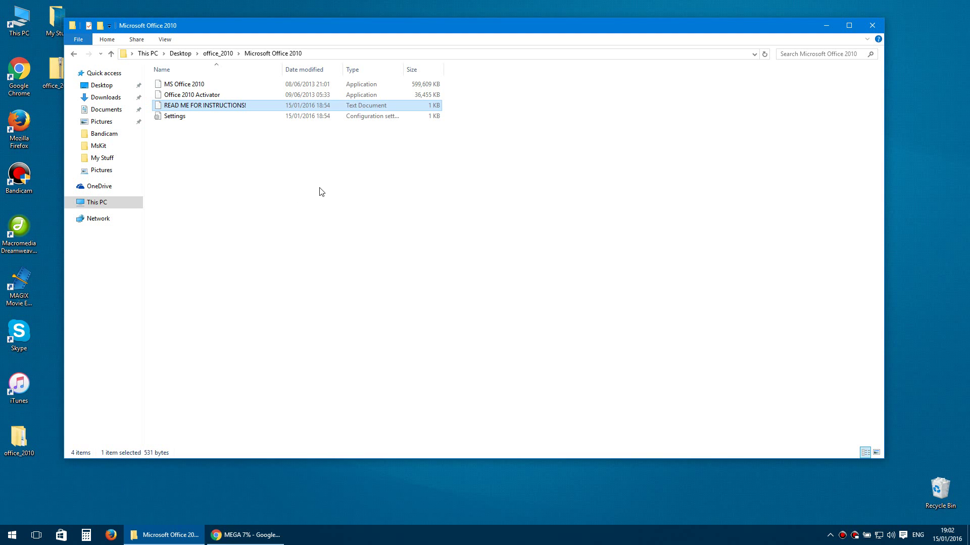
pyautogui.click(198, 95)
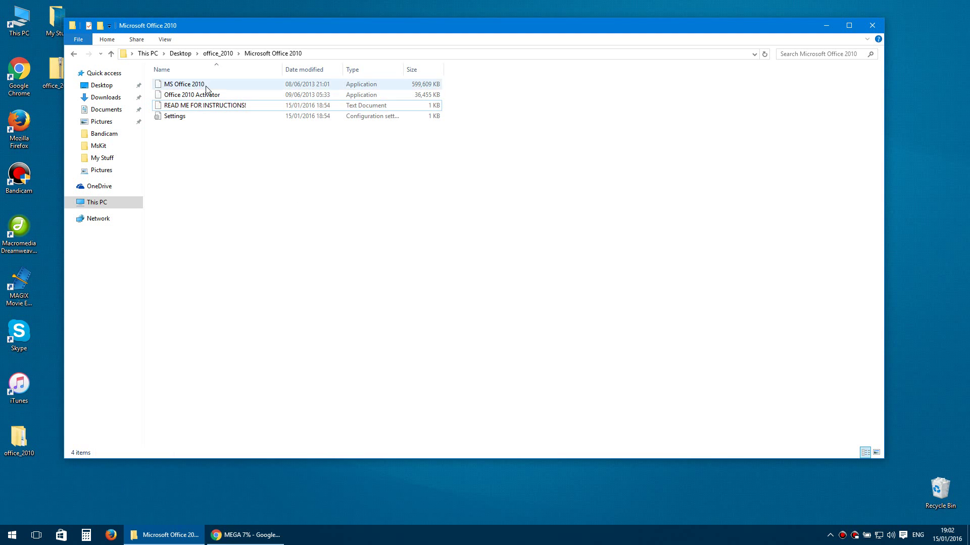
pyautogui.click(182, 100)
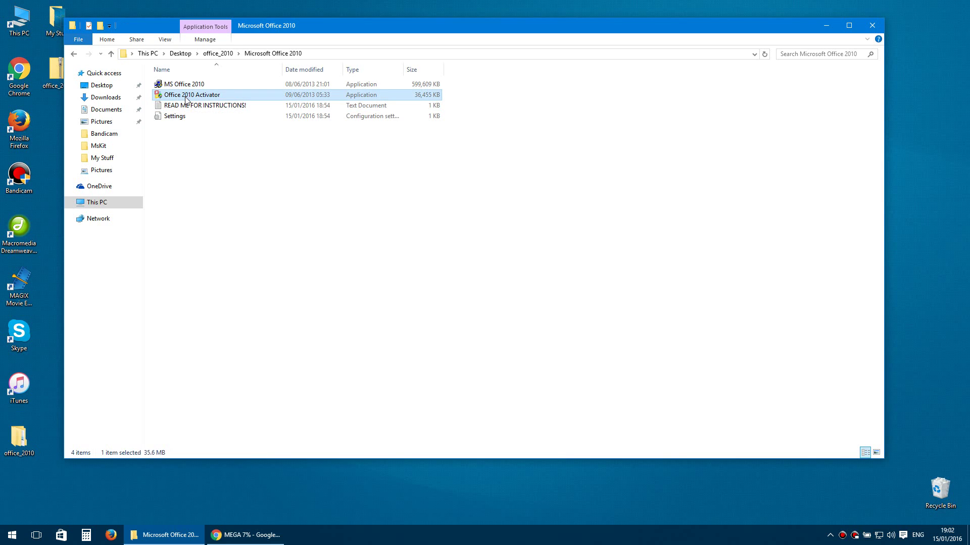
pyautogui.rightClick(232, 102)
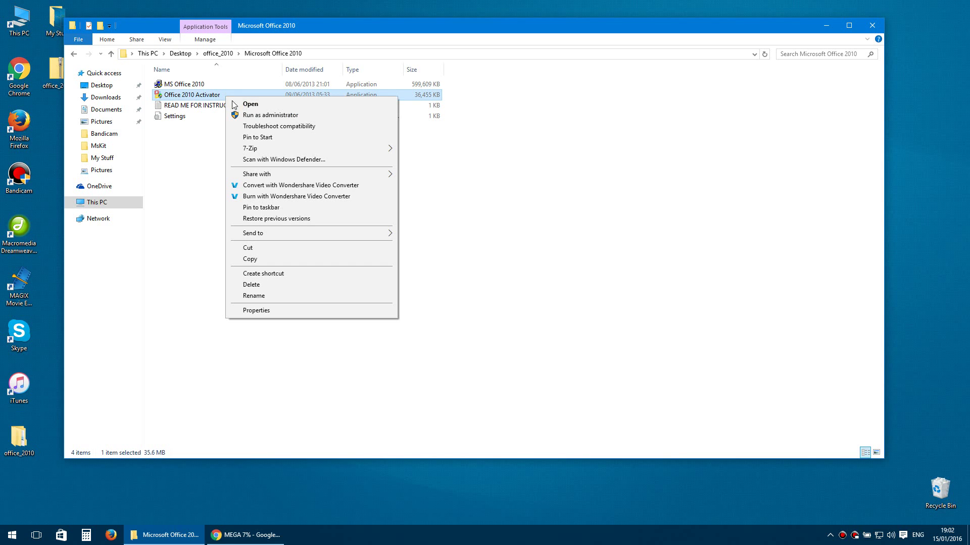
pyautogui.click(277, 115)
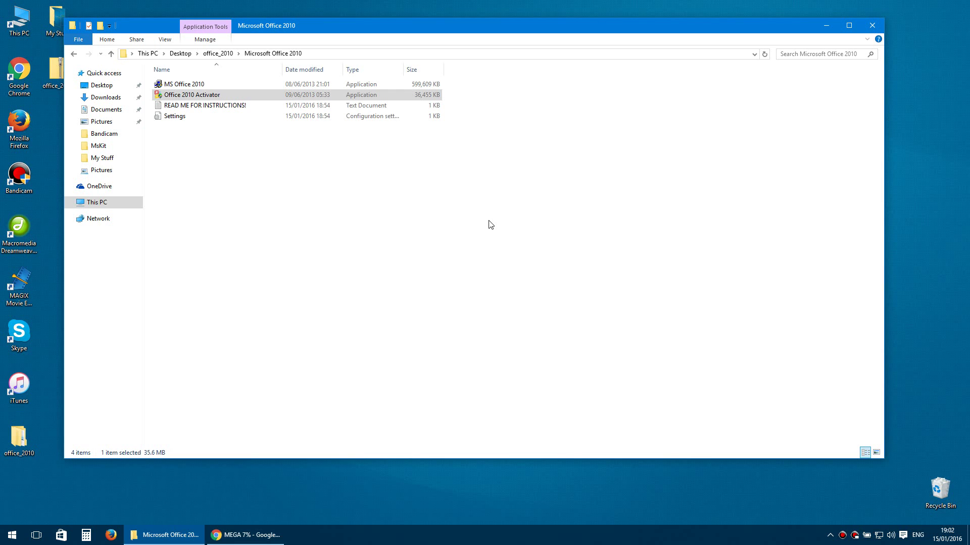
# Step: Relaunch the Office 2010 Activator from the restored folder window so the Toolkit opens
pyautogui.click(826, 25)
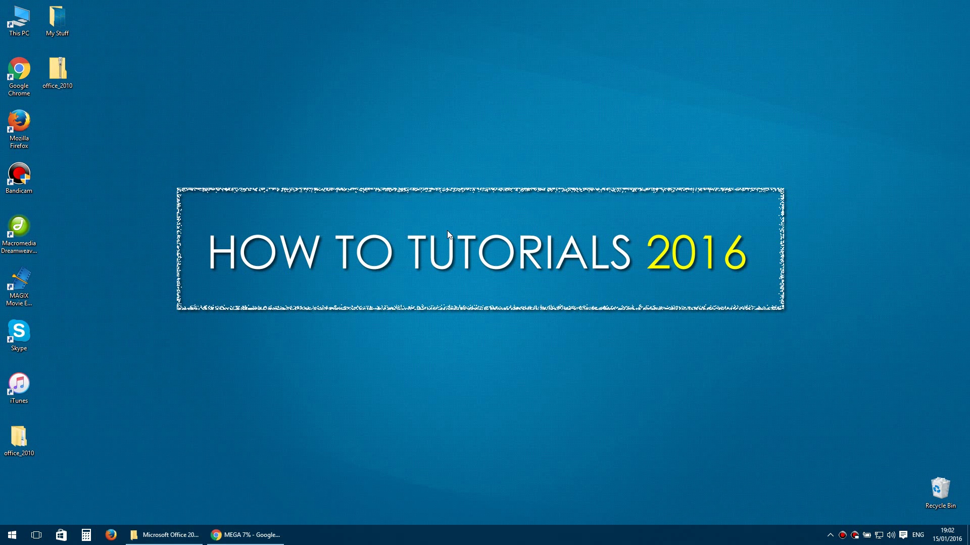
pyautogui.click(165, 535)
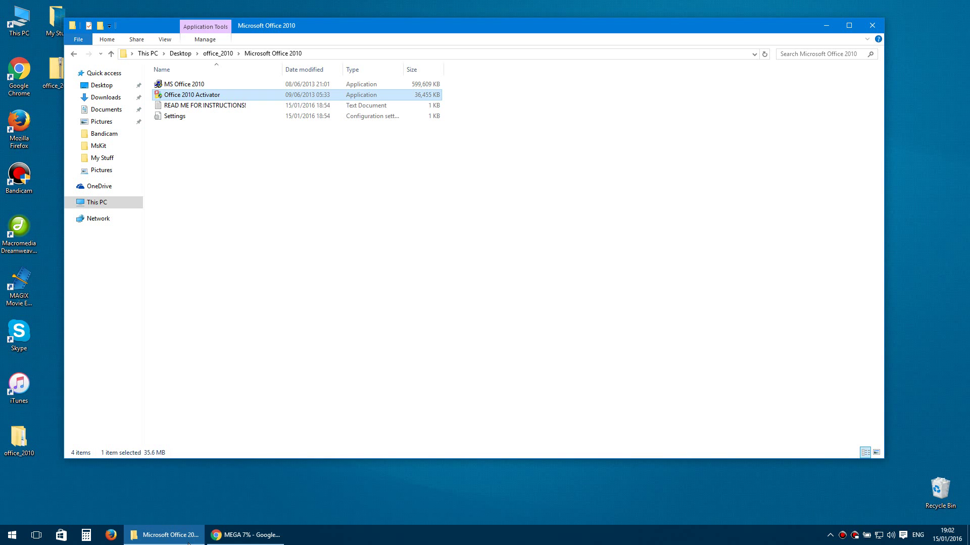
pyautogui.doubleClick(203, 98)
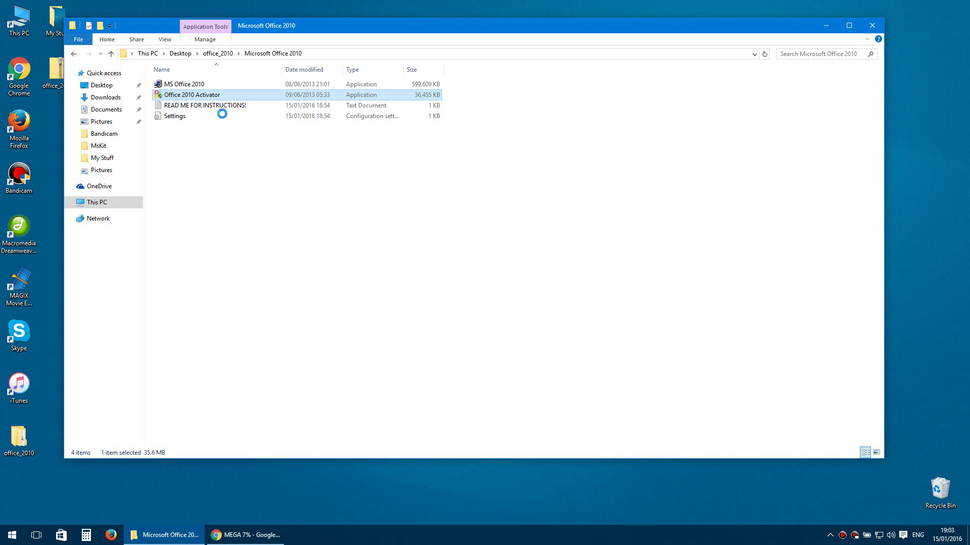
pyautogui.rightClick(200, 94)
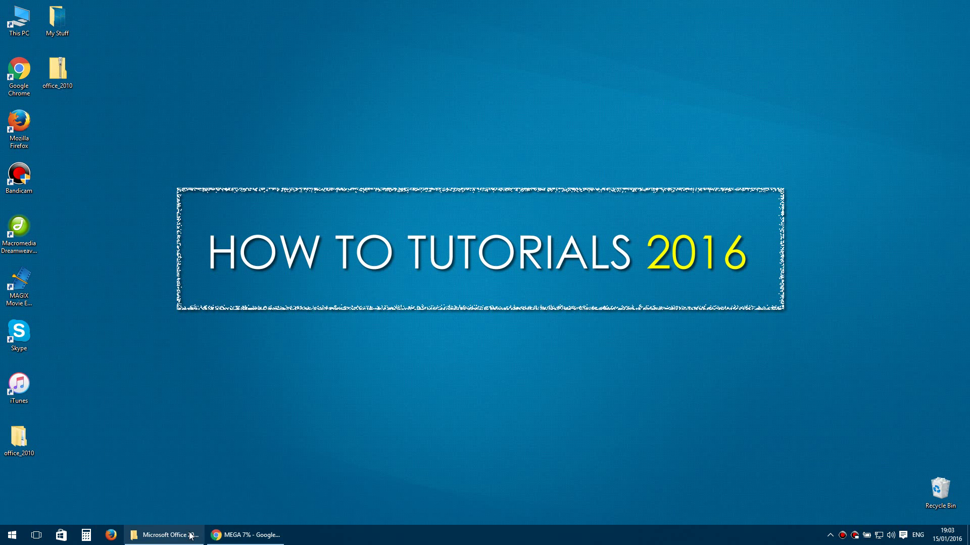
pyautogui.click(168, 535)
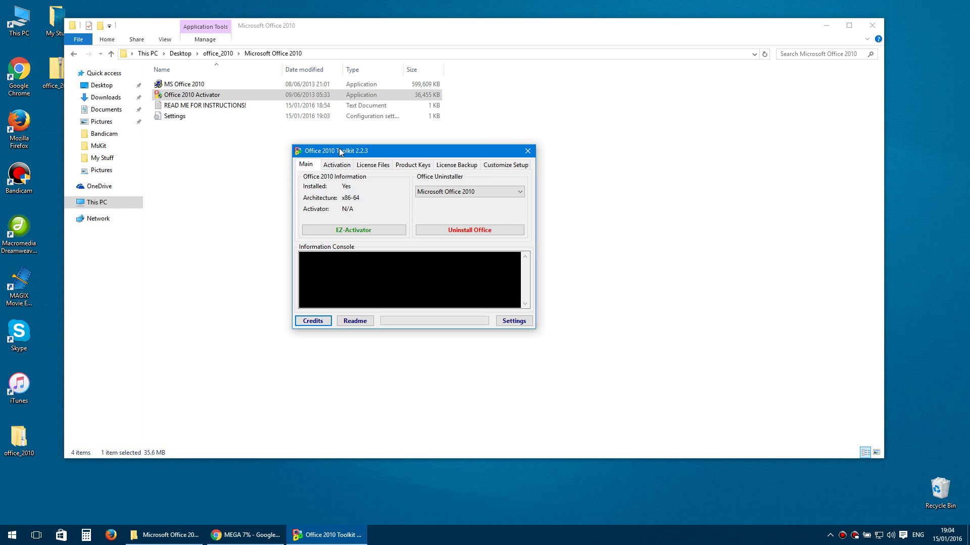
# Step: Review the Activation tab, return to Main, and start EZ-Activator
pyautogui.moveTo(342, 153); pyautogui.dragTo(376, 155)
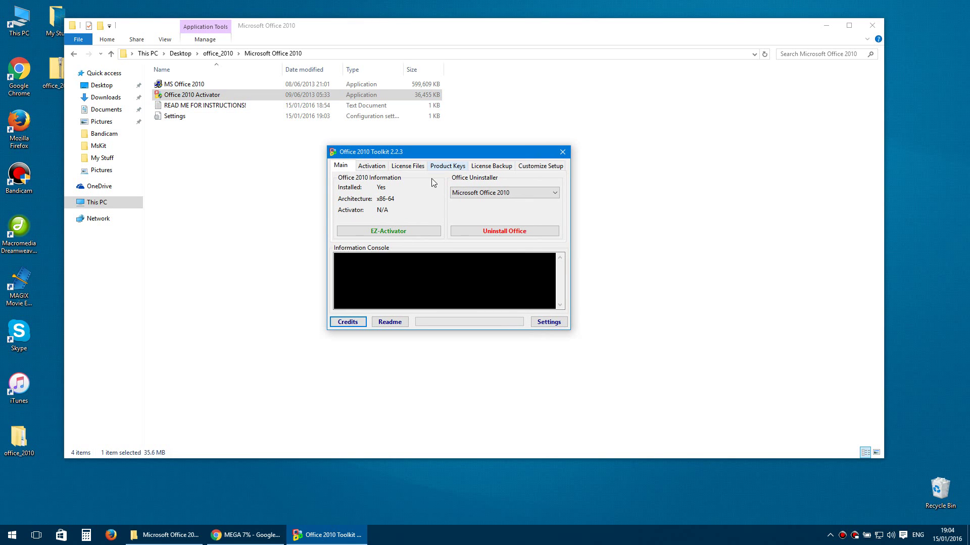
pyautogui.click(371, 168)
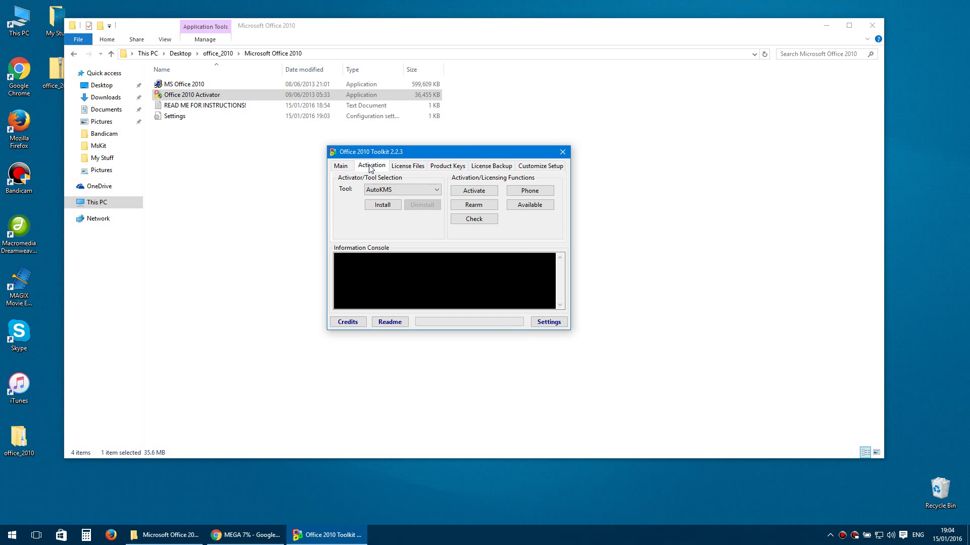
pyautogui.click(344, 167)
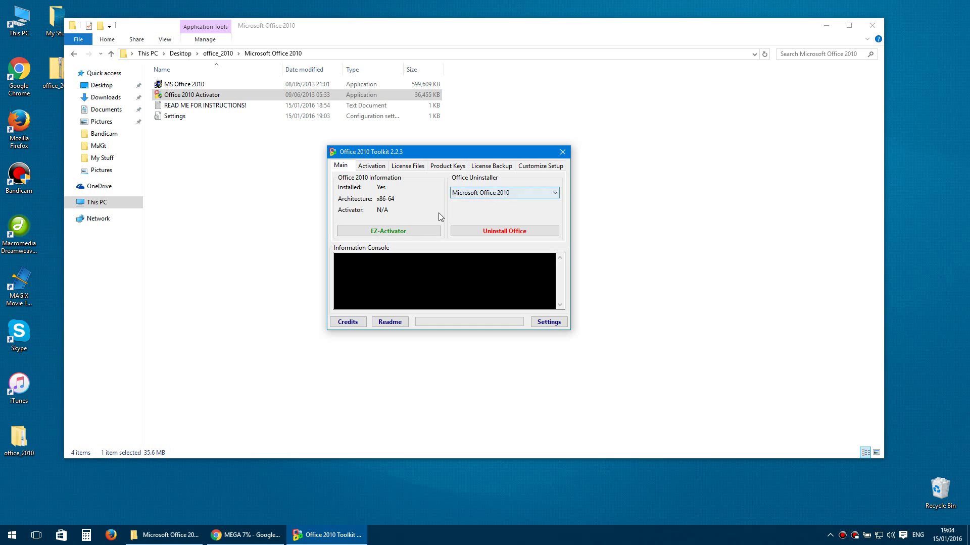
pyautogui.click(414, 235)
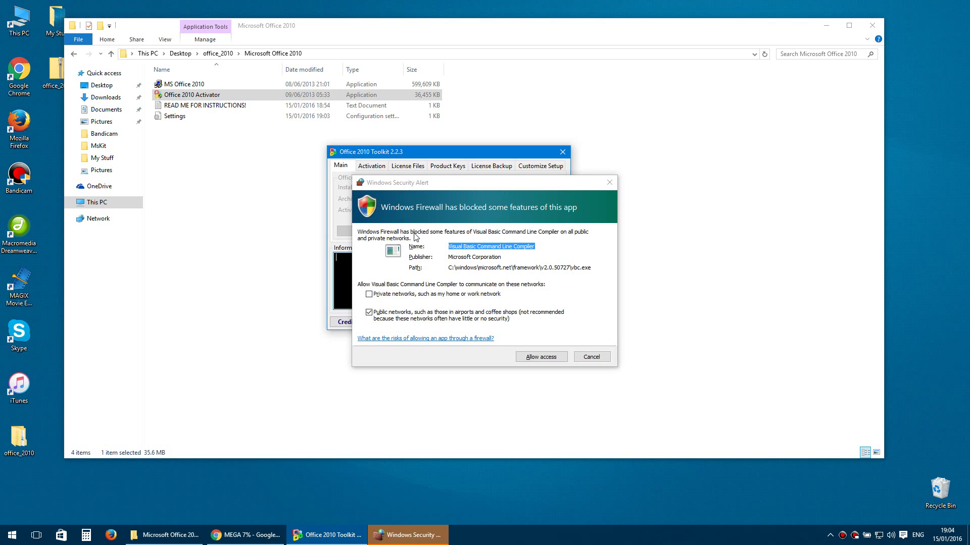
# Step: Allow the Visual Basic Command Line Compiler through the Windows Firewall alert
pyautogui.moveTo(485, 182); pyautogui.dragTo(449, 162)
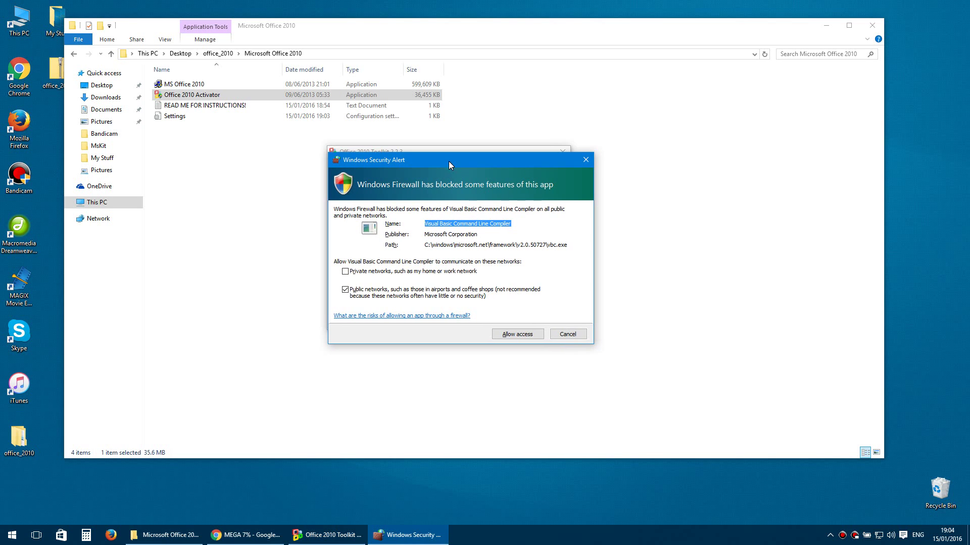
pyautogui.click(473, 224)
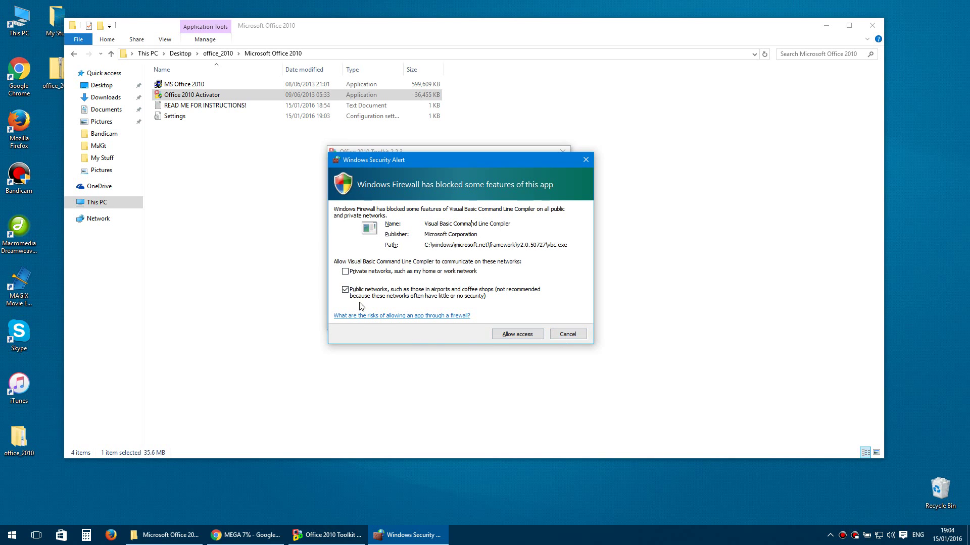
pyautogui.click(512, 339)
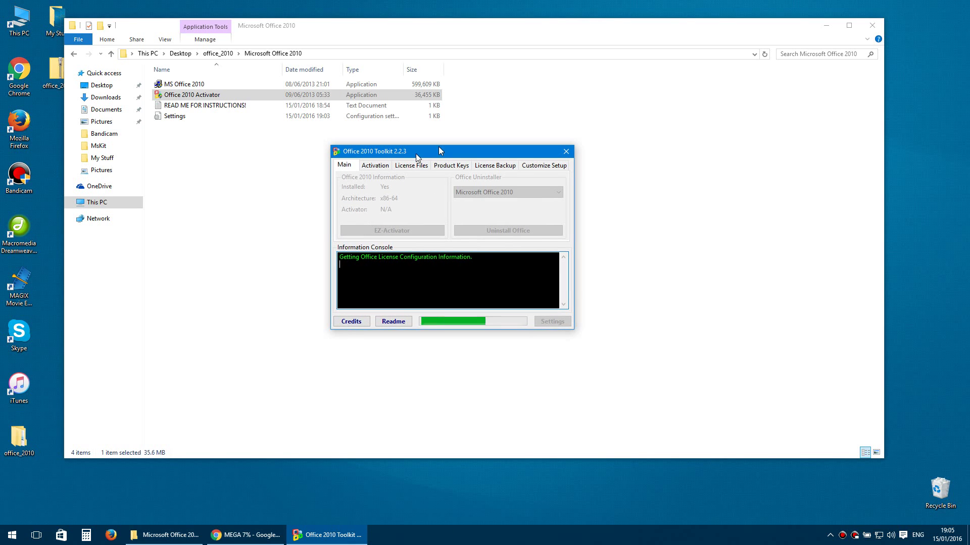
# Step: Follow the toolkit console while EZ-Activator installs AutoKMS, highlighting status lines as they appear
pyautogui.moveTo(442, 152); pyautogui.dragTo(476, 141)
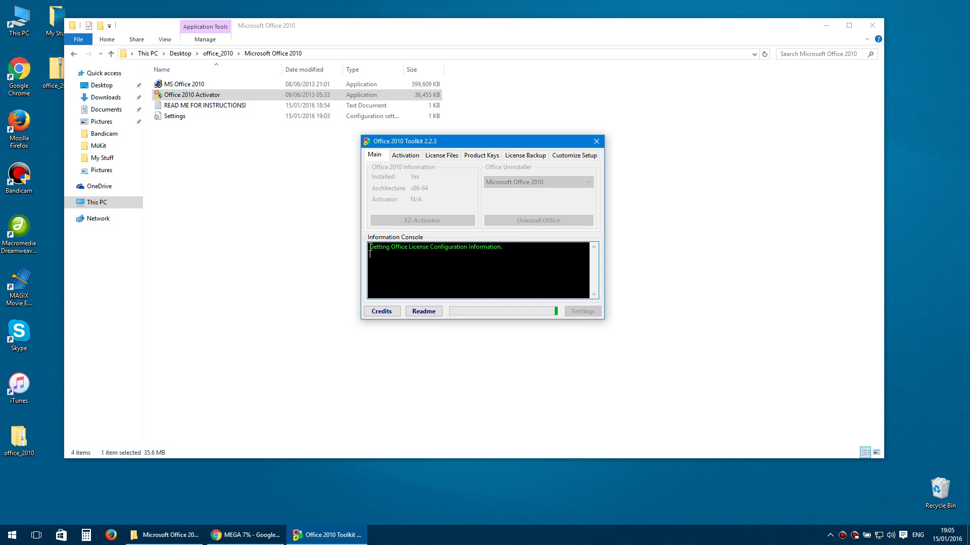
pyautogui.moveTo(369, 247); pyautogui.dragTo(522, 250)
pyautogui.click(527, 269)
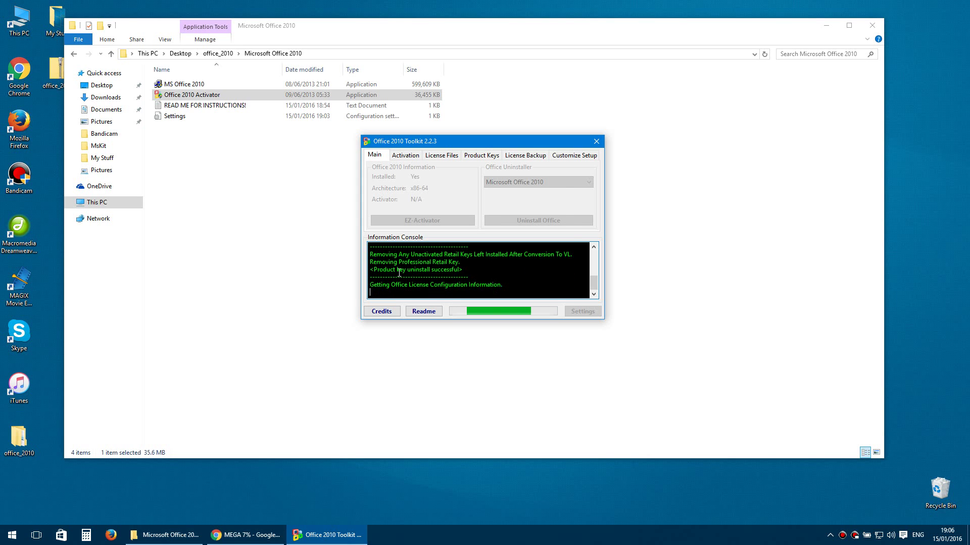
pyautogui.moveTo(449, 274); pyautogui.dragTo(379, 279)
pyautogui.click(496, 272)
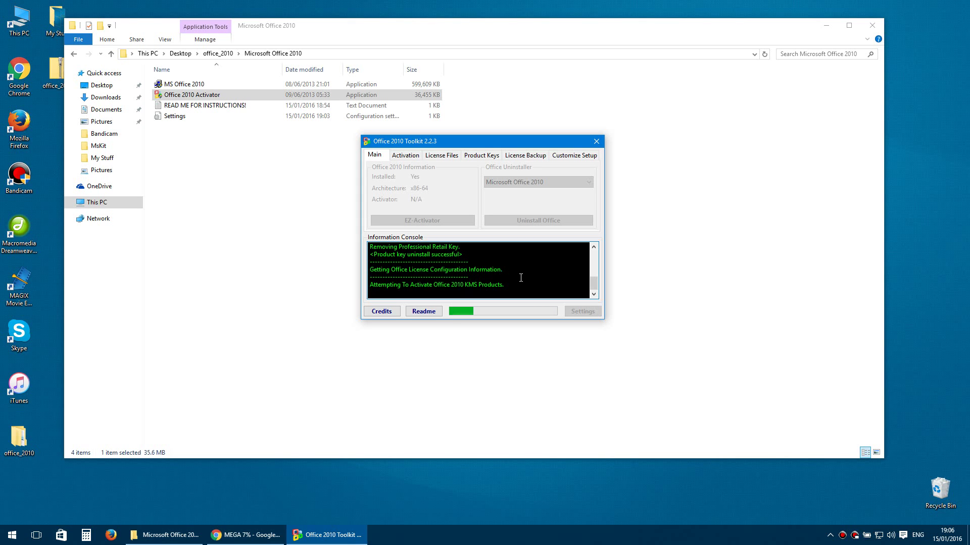
# Step: Watch the 'Attempting To Activate' stage until the console reports Office 2010 was successfully activated
pyautogui.moveTo(393, 283); pyautogui.dragTo(503, 285)
pyautogui.click(450, 287)
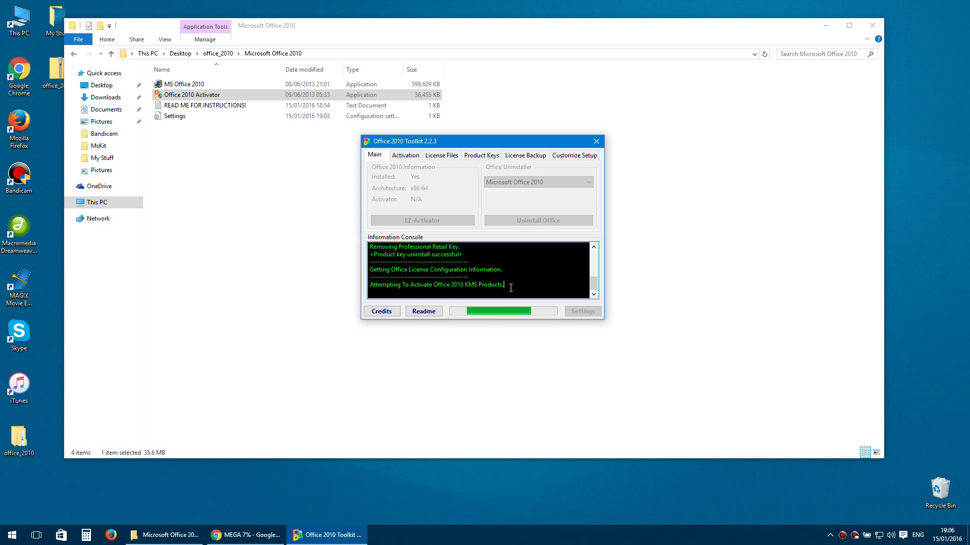
pyautogui.click(509, 285)
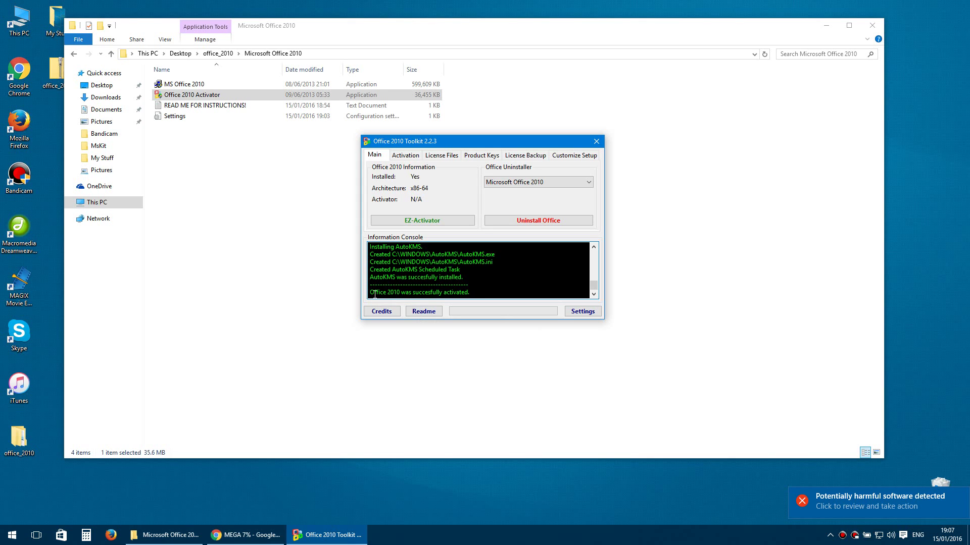
pyautogui.moveTo(373, 294); pyautogui.dragTo(457, 293)
pyautogui.click(457, 293)
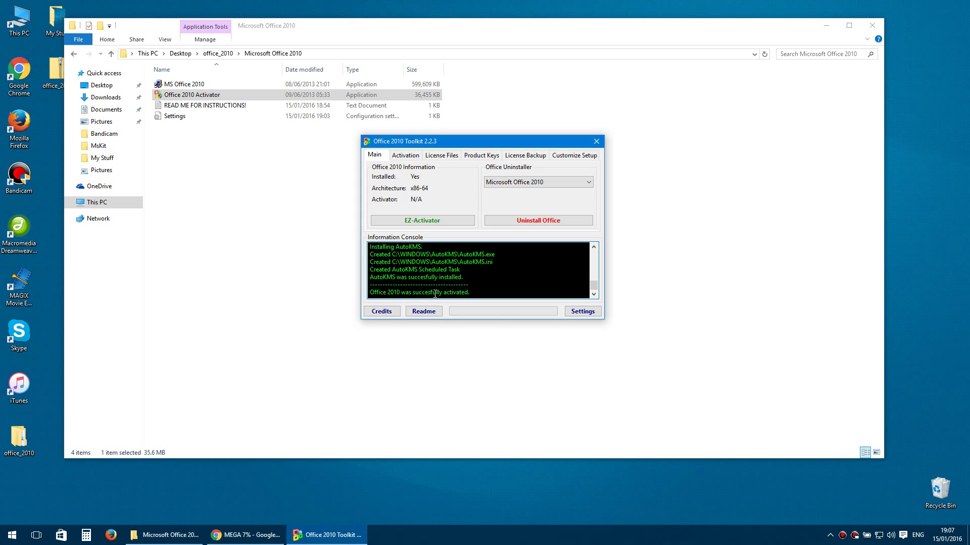
# Step: Close the Toolkit and the Office folder window, then bring up the Start menu's full app list
pyautogui.click(597, 142)
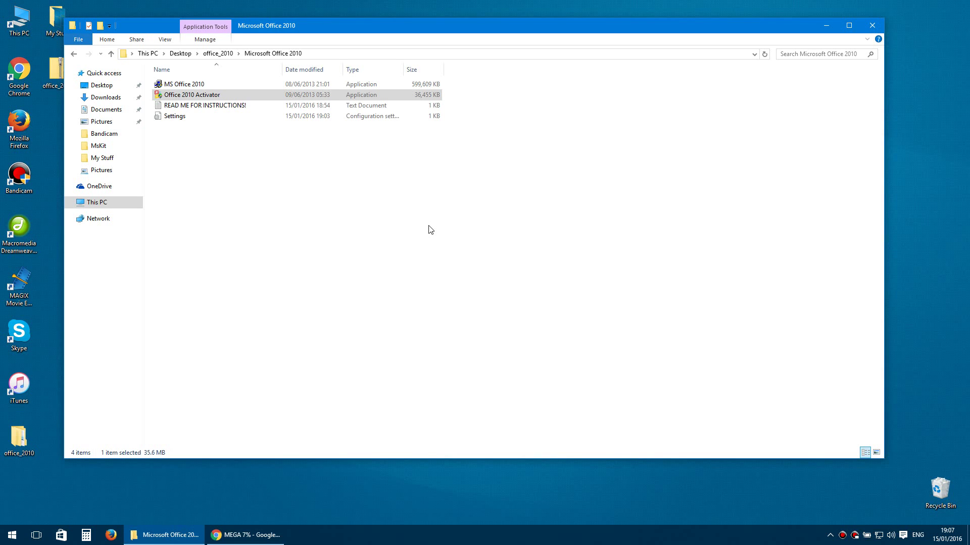
pyautogui.click(872, 25)
pyautogui.click(11, 535)
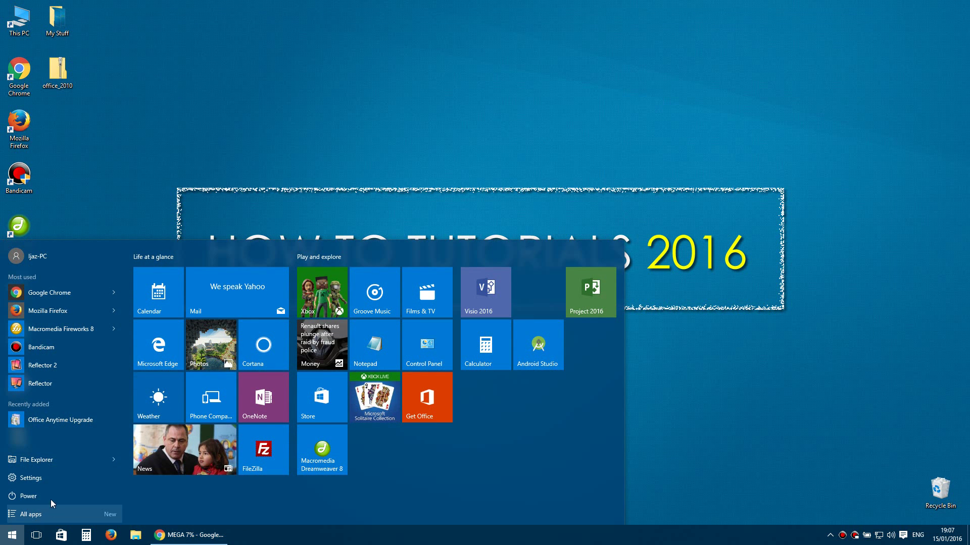
pyautogui.click(25, 514)
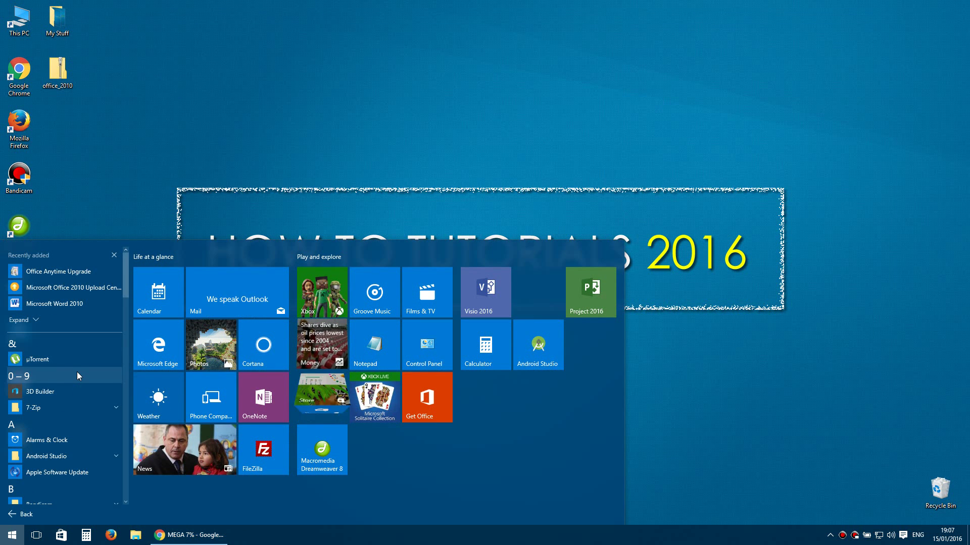
pyautogui.scroll(-1, 77, 341)
pyautogui.scroll(-2, 77, 341)
pyautogui.scroll(-3, 99, 385)
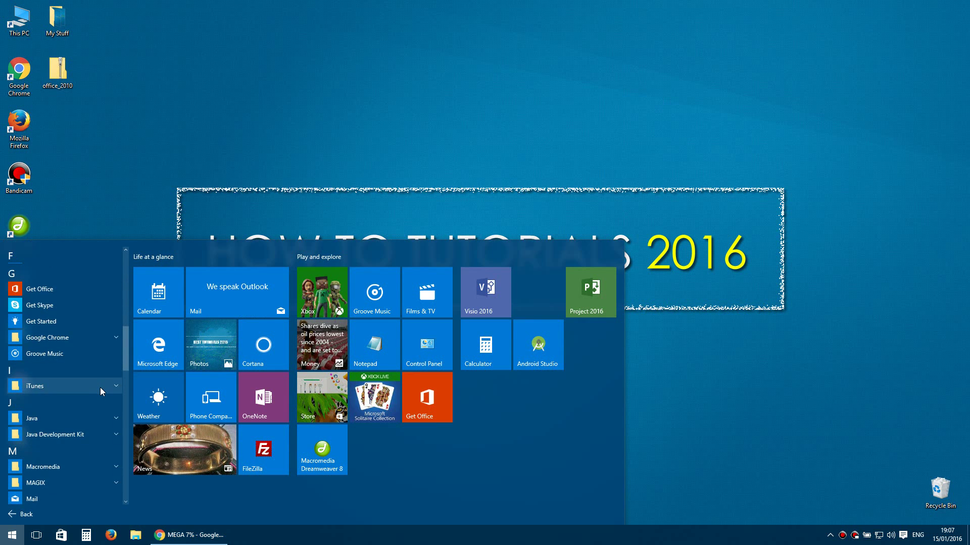
pyautogui.scroll(-1, 100, 387)
pyautogui.scroll(2, 101, 388)
pyautogui.scroll(-3, 100, 388)
pyautogui.scroll(-6, 101, 388)
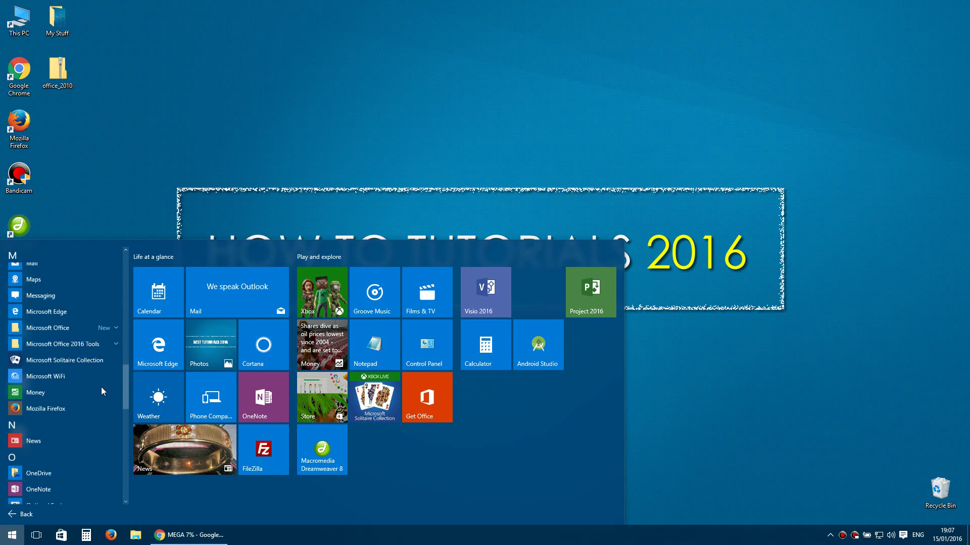
pyautogui.scroll(-3, 101, 388)
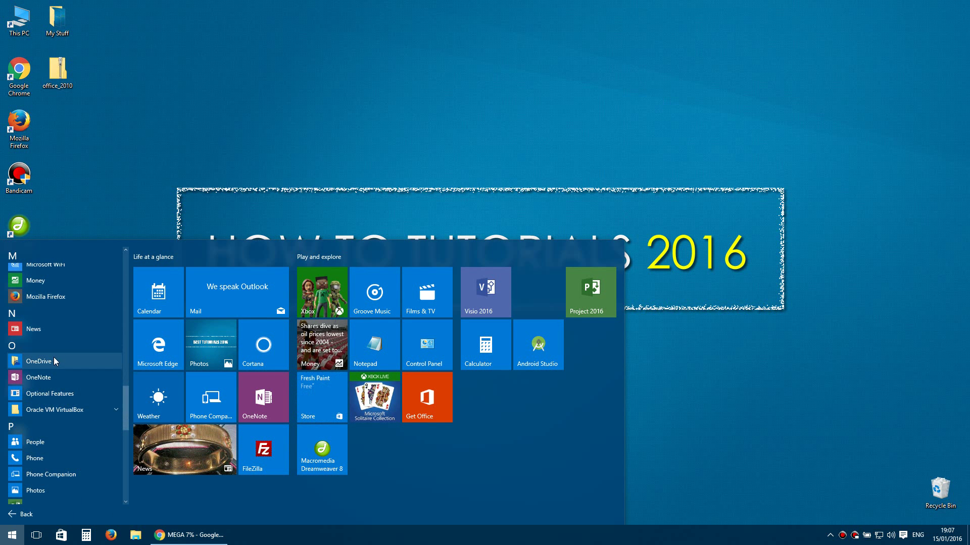
pyautogui.scroll(-1, 83, 356)
pyautogui.scroll(-1, 79, 377)
pyautogui.scroll(-2, 88, 397)
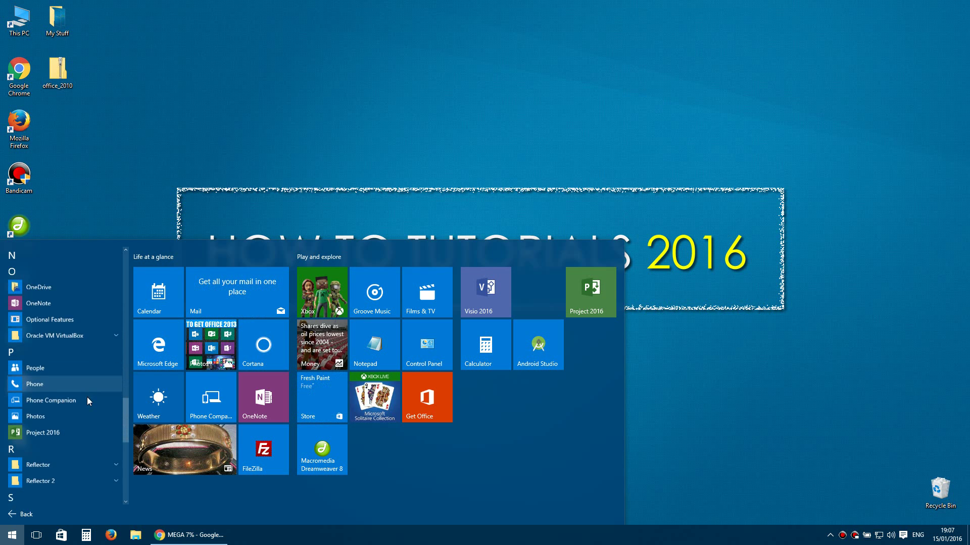
pyautogui.scroll(-2, 90, 406)
pyautogui.scroll(-2, 90, 406)
pyautogui.scroll(-2, 91, 405)
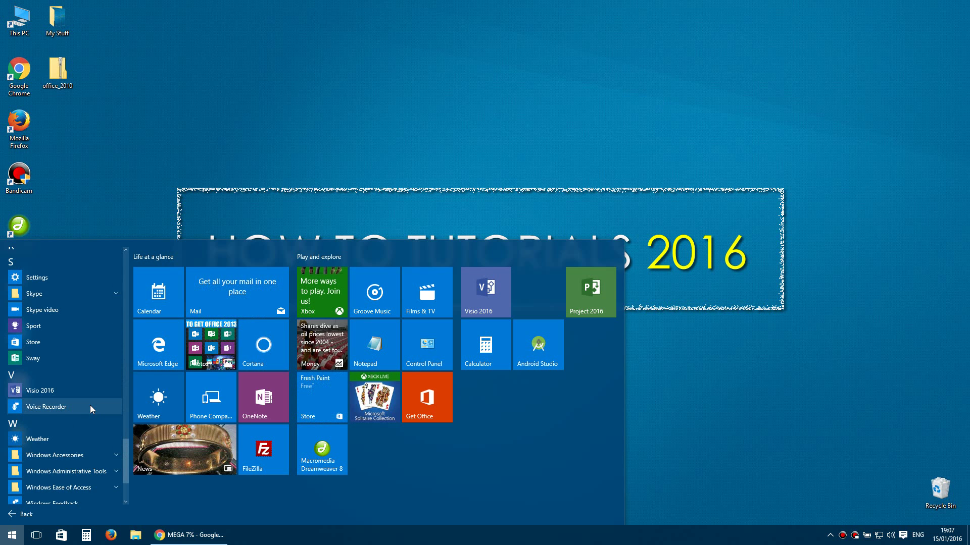
pyautogui.scroll(-1, 90, 406)
pyautogui.scroll(-1, 90, 405)
pyautogui.scroll(3, 92, 406)
pyautogui.scroll(2, 101, 407)
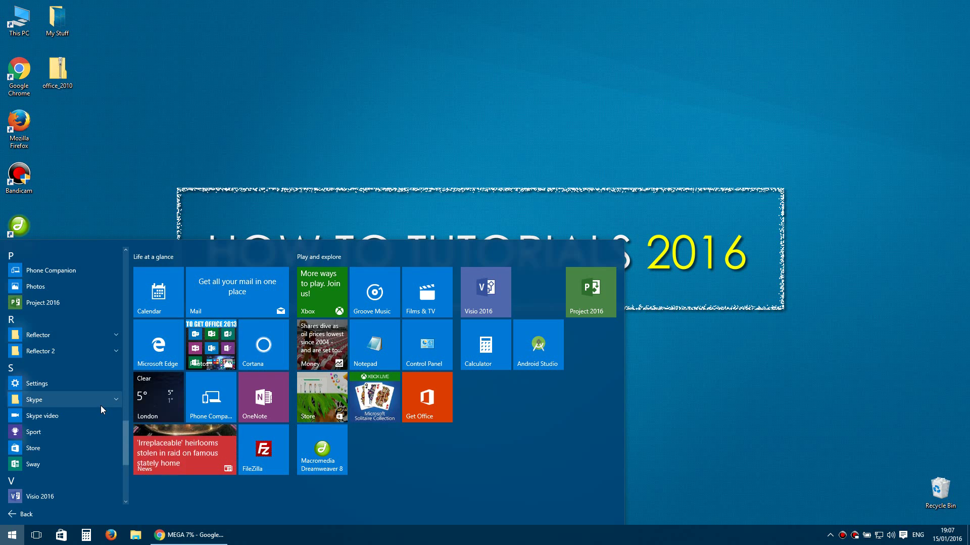
pyautogui.scroll(10, 87, 394)
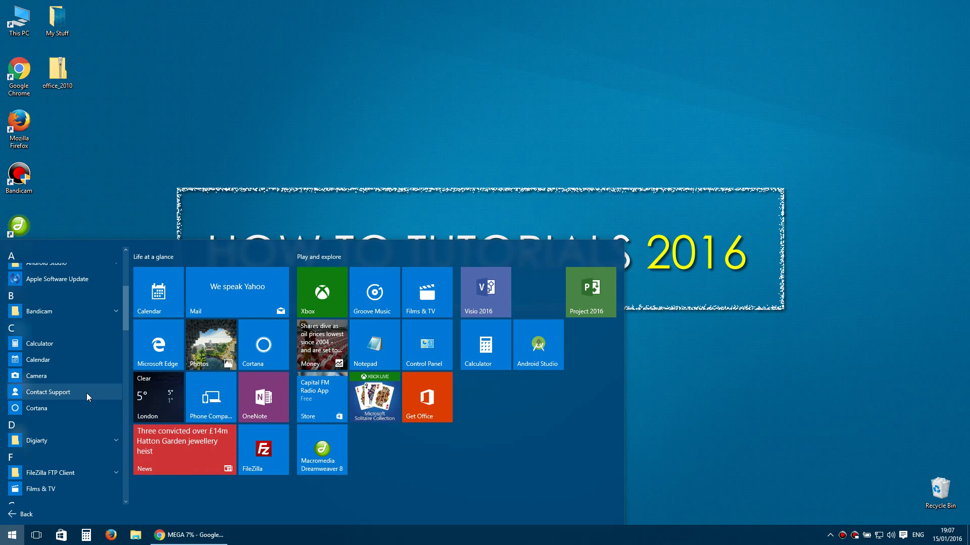
pyautogui.scroll(3, 86, 394)
# Step: Expand Recently added and launch Microsoft Word 2010
pyautogui.click(42, 320)
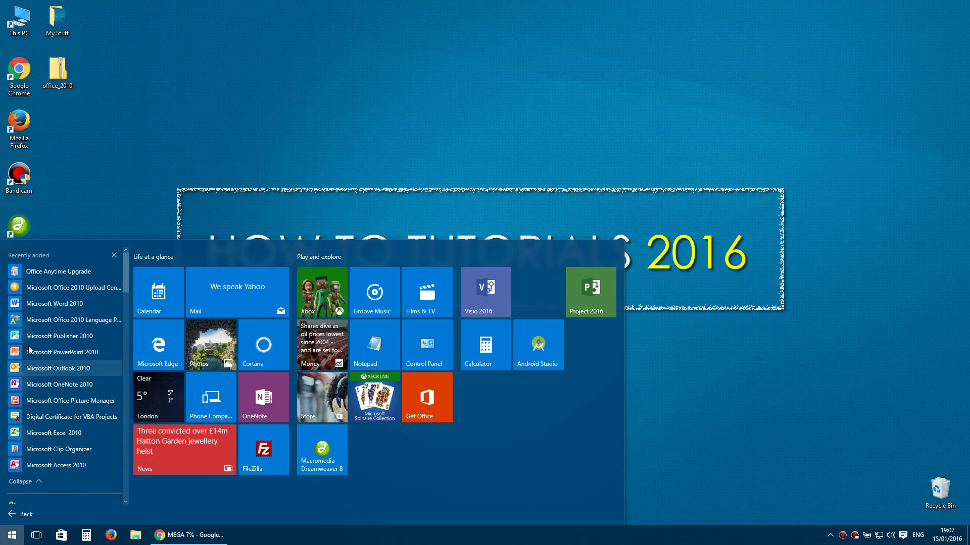
pyautogui.click(45, 305)
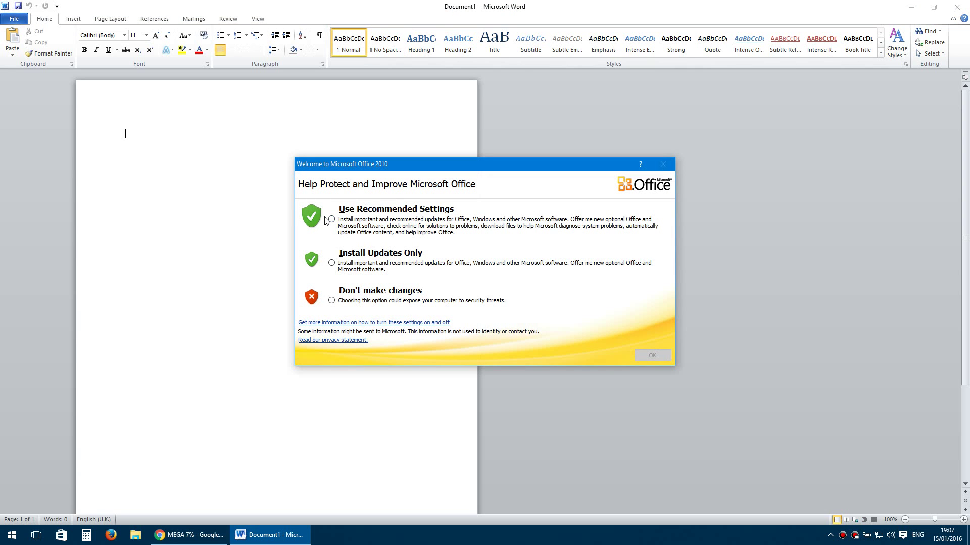
# Step: Accept the recommended update settings, clear the test letters typed on the page, and go to the File view
pyautogui.click(331, 219)
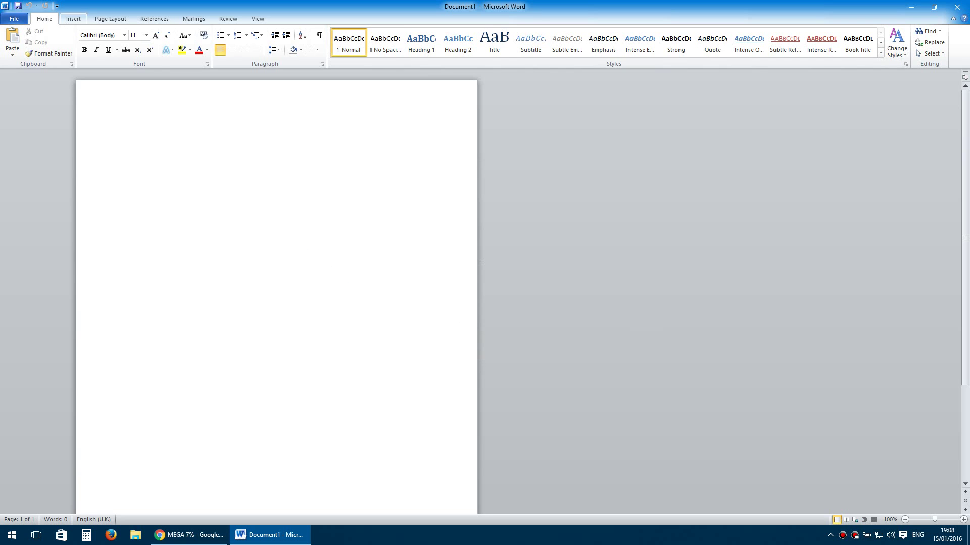
pyautogui.write('jkhbkjh')
pyautogui.moveTo(150, 134); pyautogui.dragTo(29, 129)
pyautogui.press('BackSpace')
pyautogui.click(12, 22)
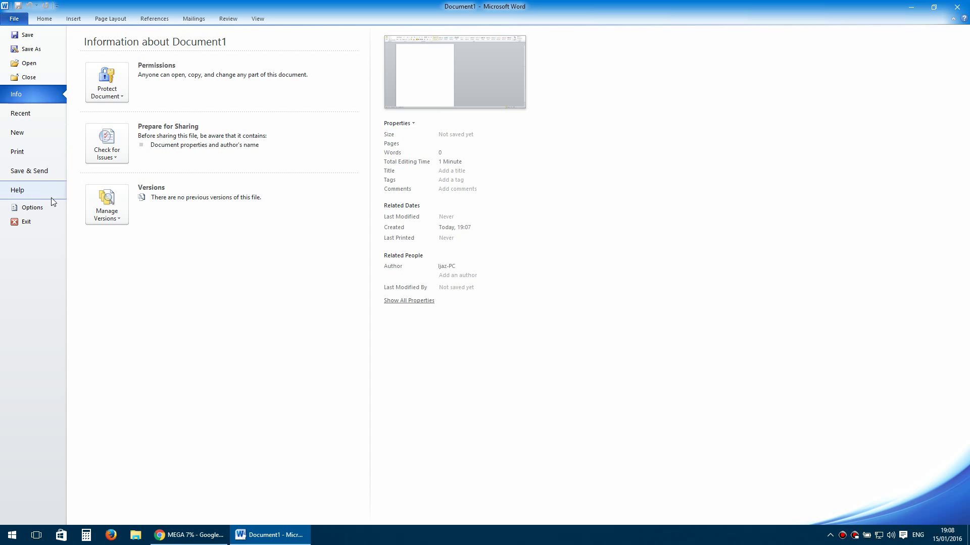
# Step: Browse Word Options (Trust Center, Display, General) and leave without changing anything
pyautogui.click(30, 208)
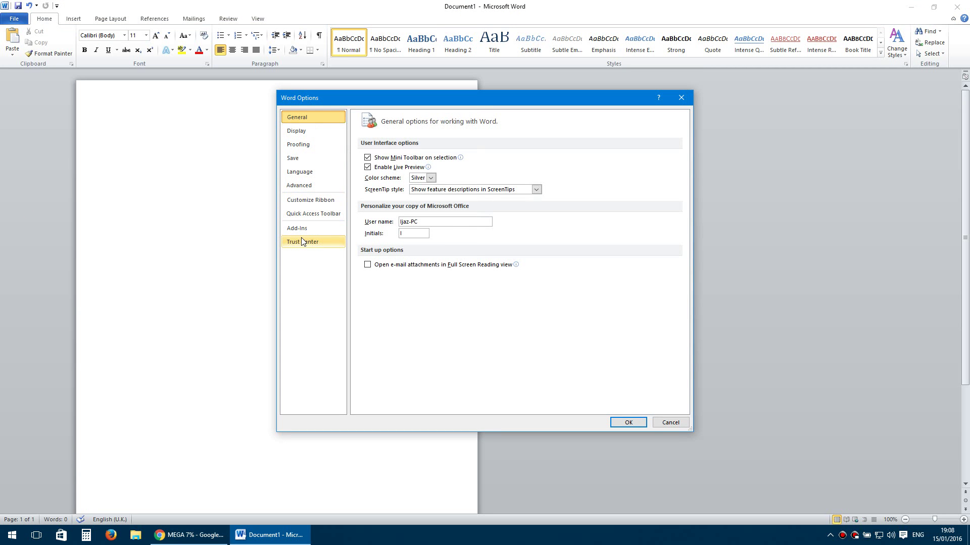
pyautogui.click(301, 237)
pyautogui.click(302, 127)
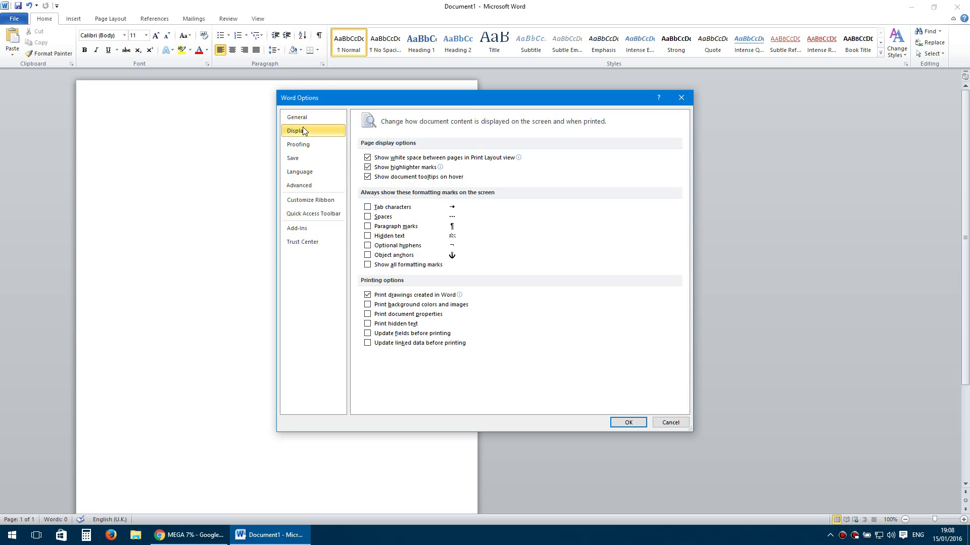
pyautogui.click(302, 118)
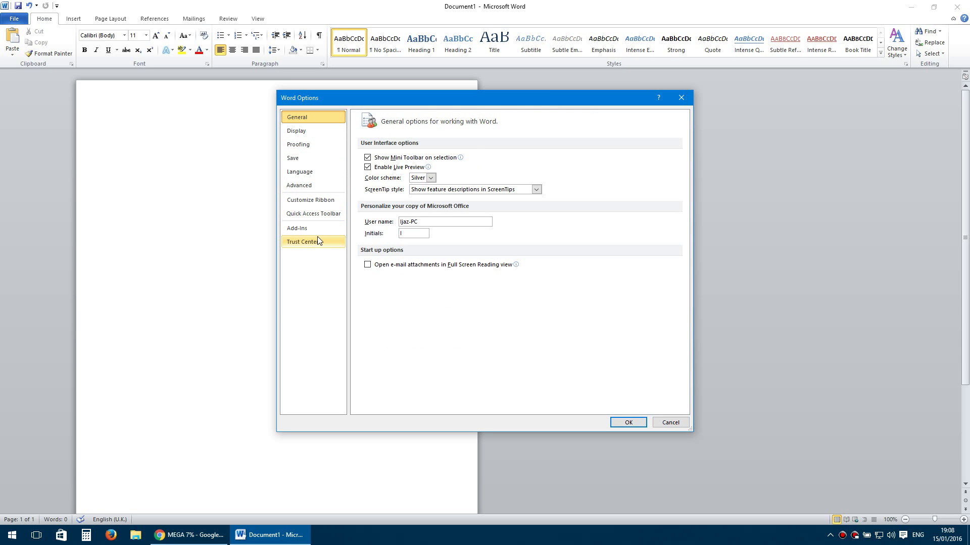
pyautogui.press('Escape')
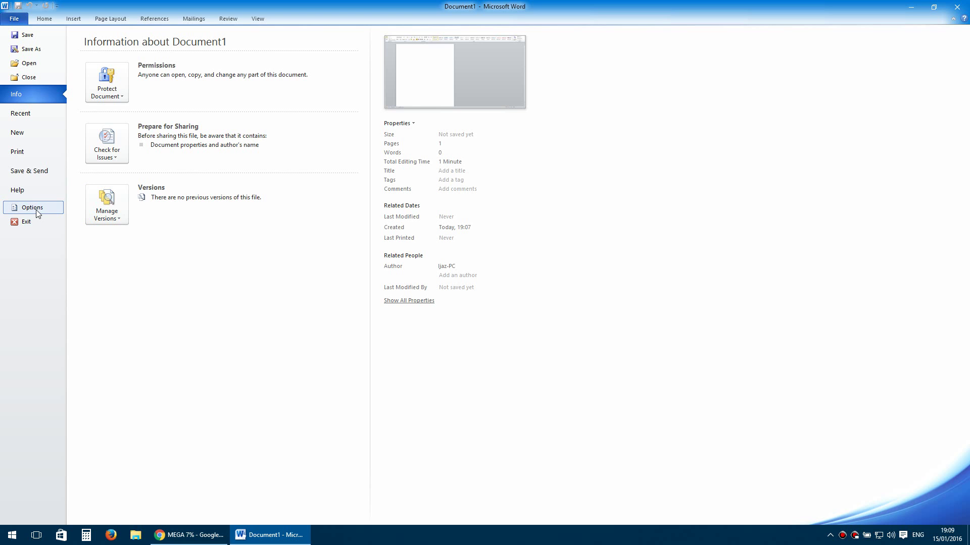
# Step: Check File > Help shows Office Professional Plus 2010 as Product Activated, then return to Document1
pyautogui.click(18, 191)
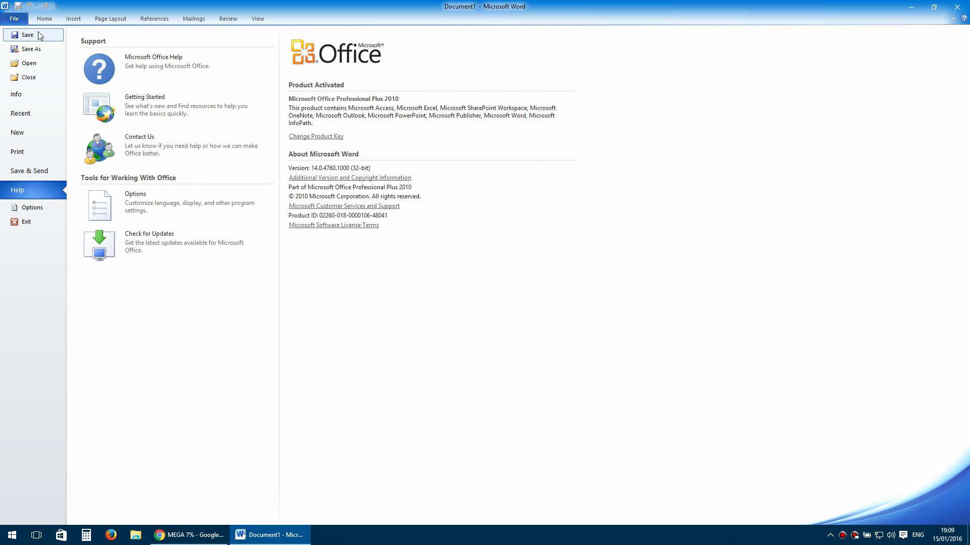
pyautogui.click(15, 19)
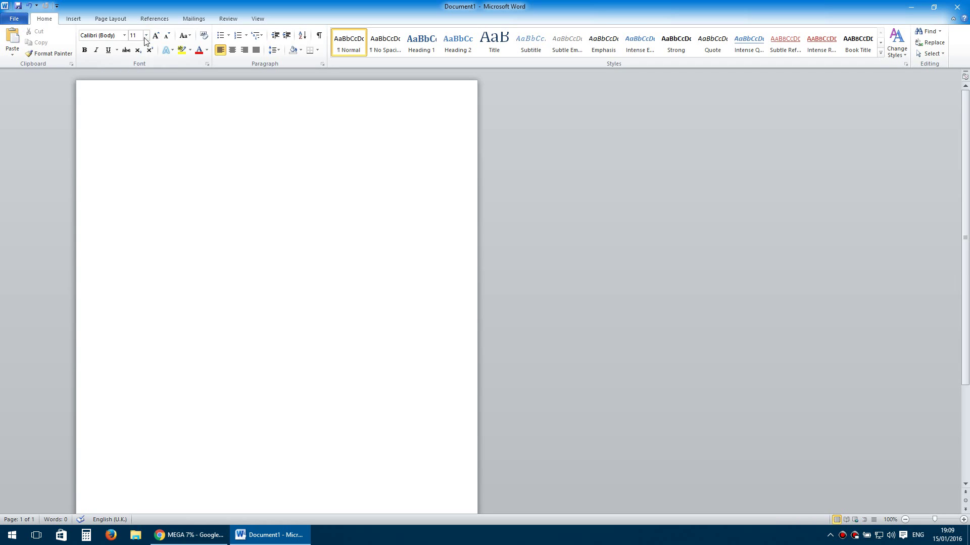
# Step: Set the font size to 48 for the typed 'enjoy!' and minimise Word to the desktop
pyautogui.click(145, 35)
pyautogui.click(136, 172)
pyautogui.write('enjoy!')
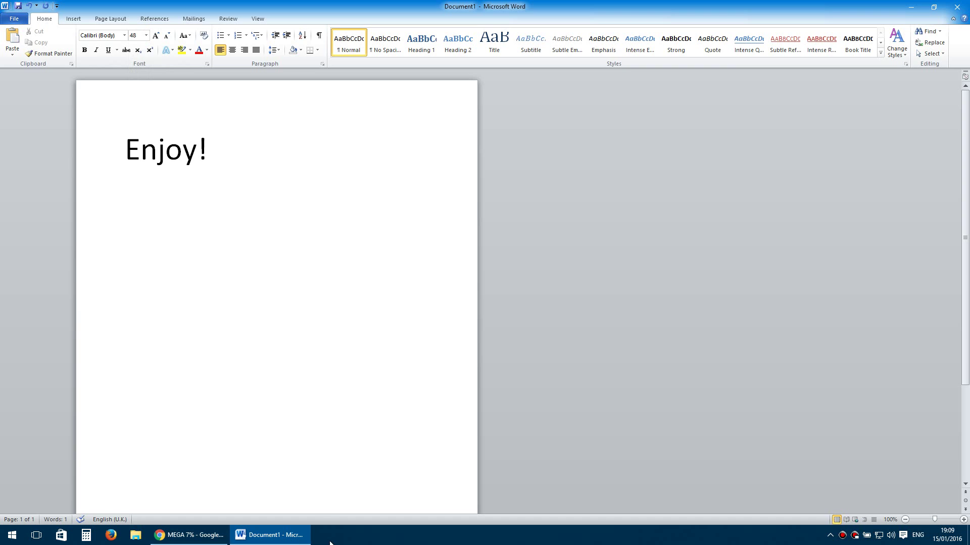
pyautogui.click(272, 535)
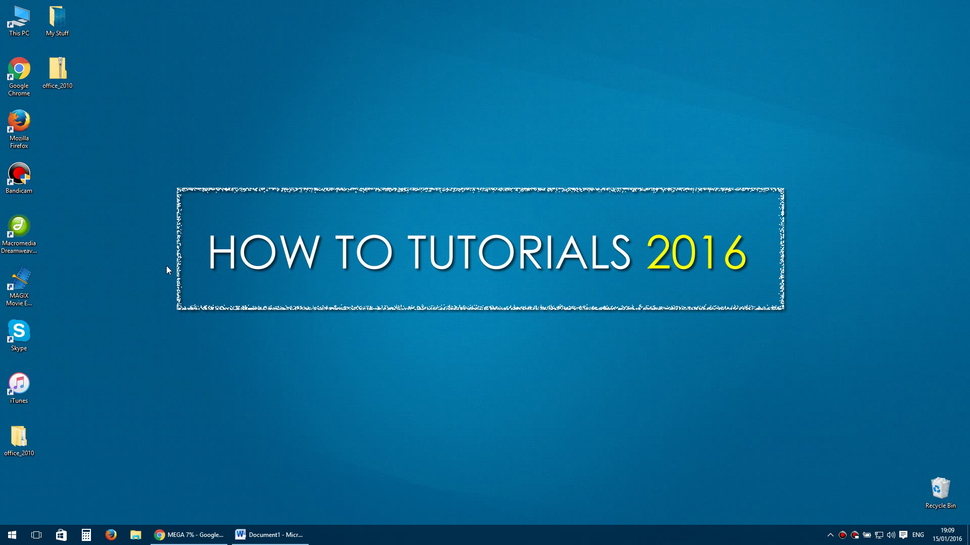
# Step: Restore the Document1 window from the taskbar, showing Enjoy! in 48-point text
pyautogui.click(290, 535)
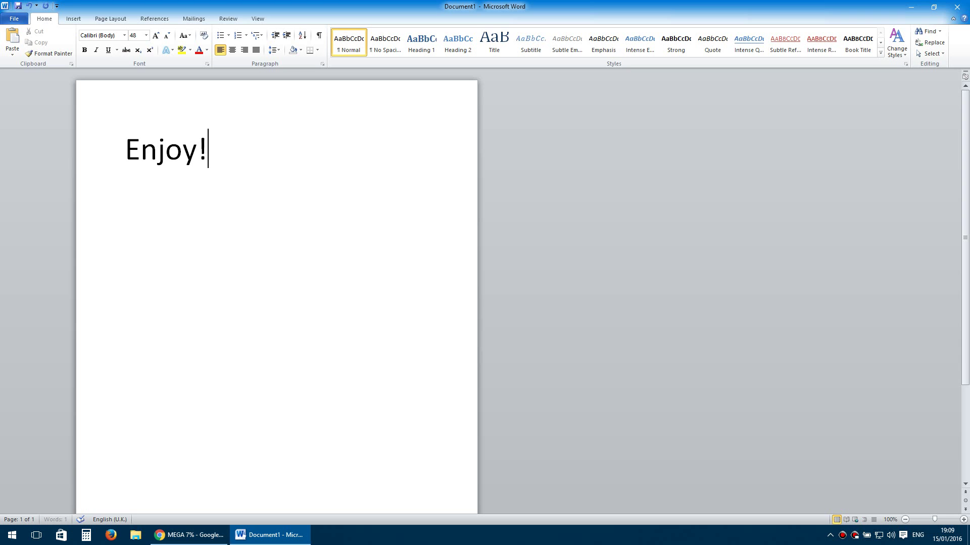